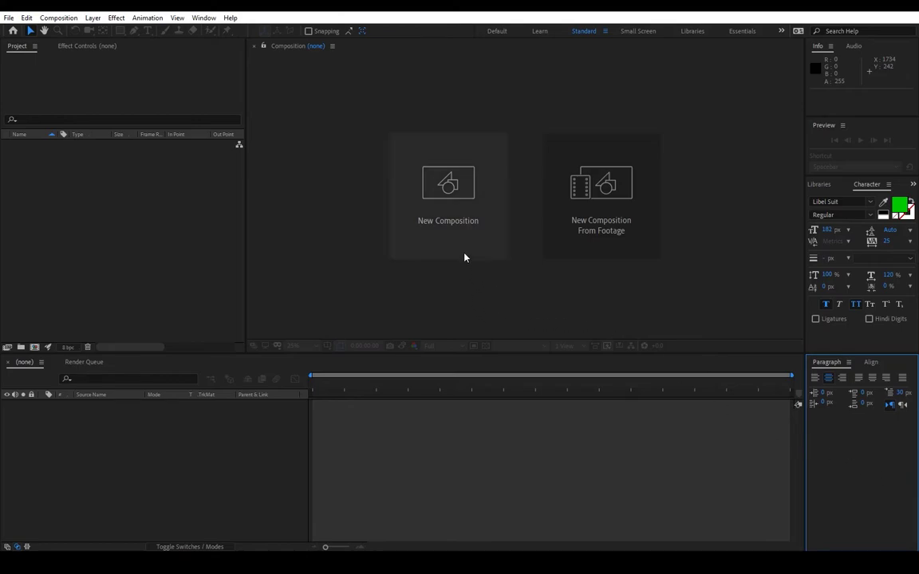
Start a new composition and set its size to 1920×1080 with proportions unlinked.
left_click(466, 216)
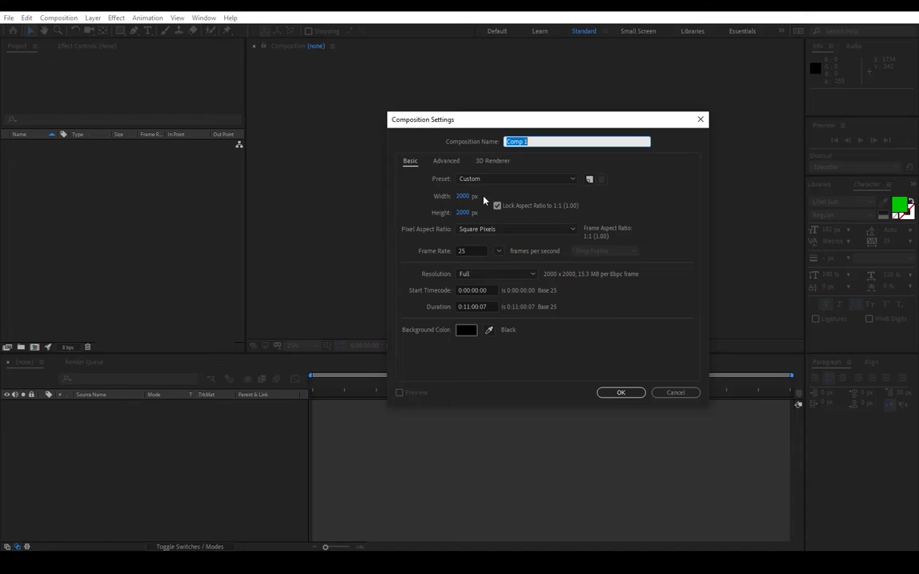
left_click(468, 197)
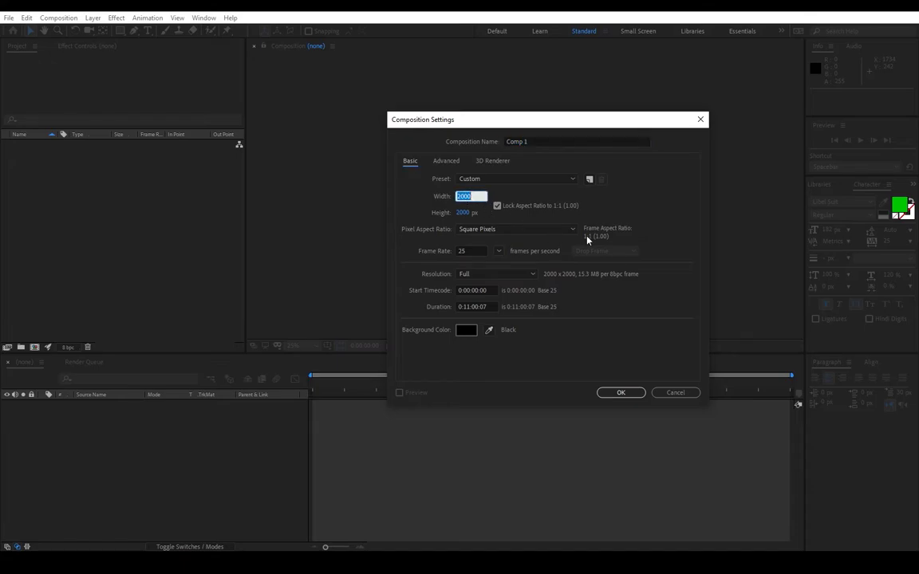
type("1920")
key("Tab")
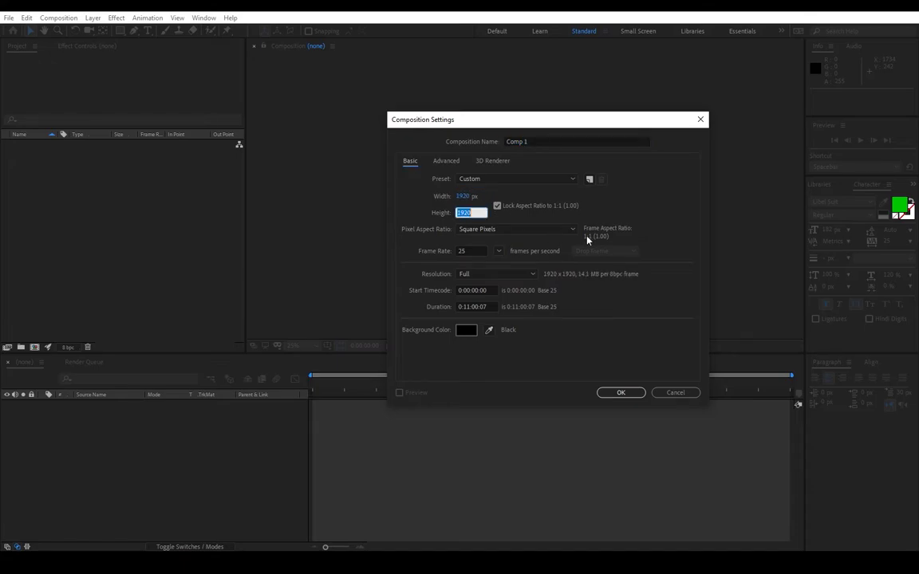
left_click(496, 206)
left_click(464, 213)
type("1080")
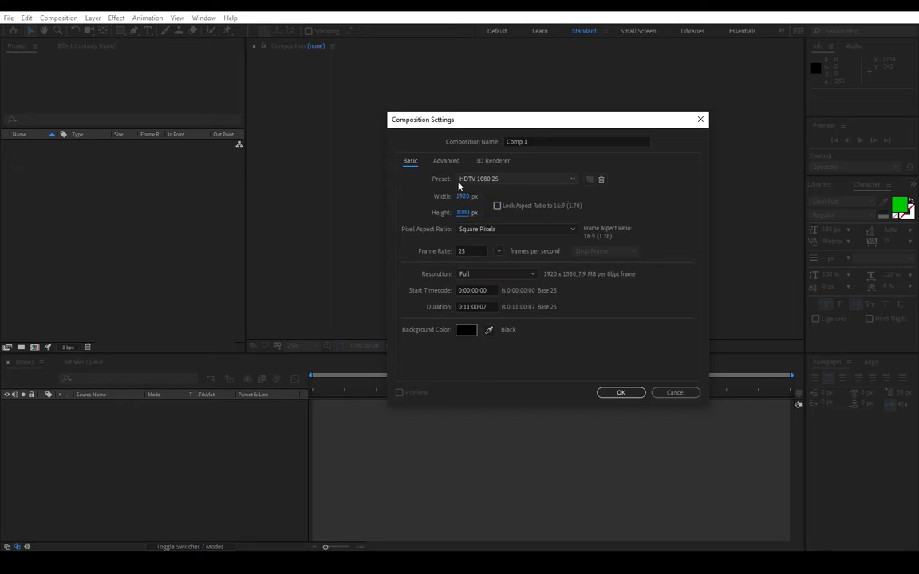
left_click(462, 185)
left_click(492, 183)
left_click(492, 183)
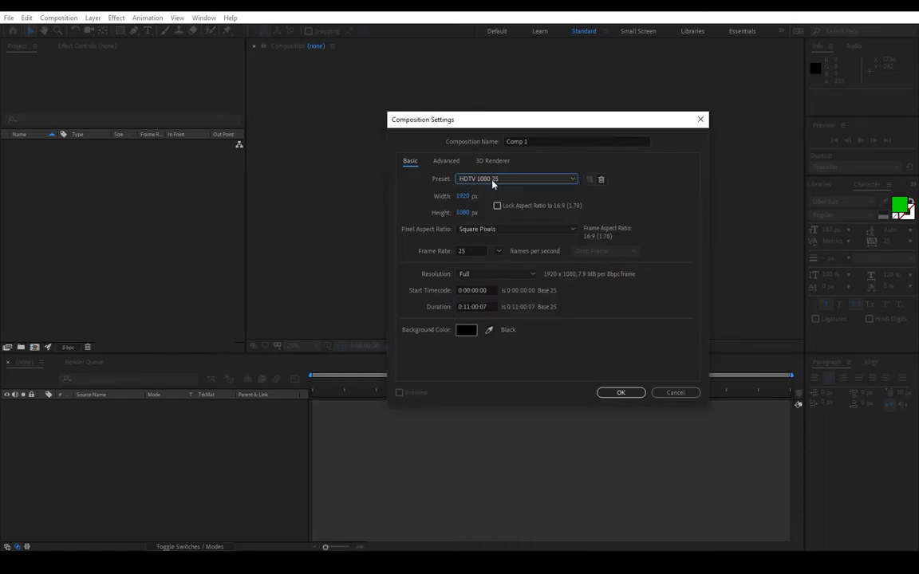
Set the Video Intro composition to 60 fps with a 15-second duration, and create it.
left_click(472, 253)
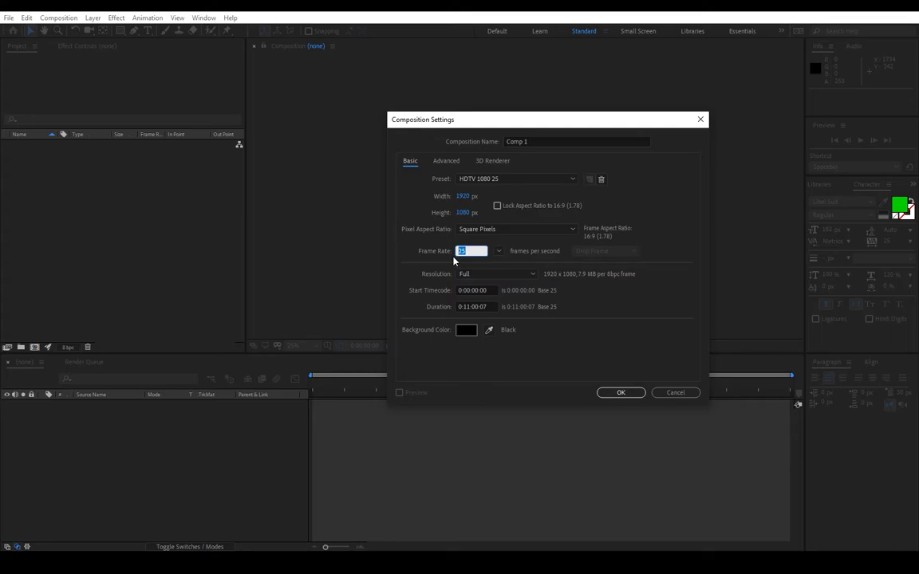
type("60")
left_click(430, 241)
left_click(470, 252)
left_click(438, 242)
left_click(469, 307)
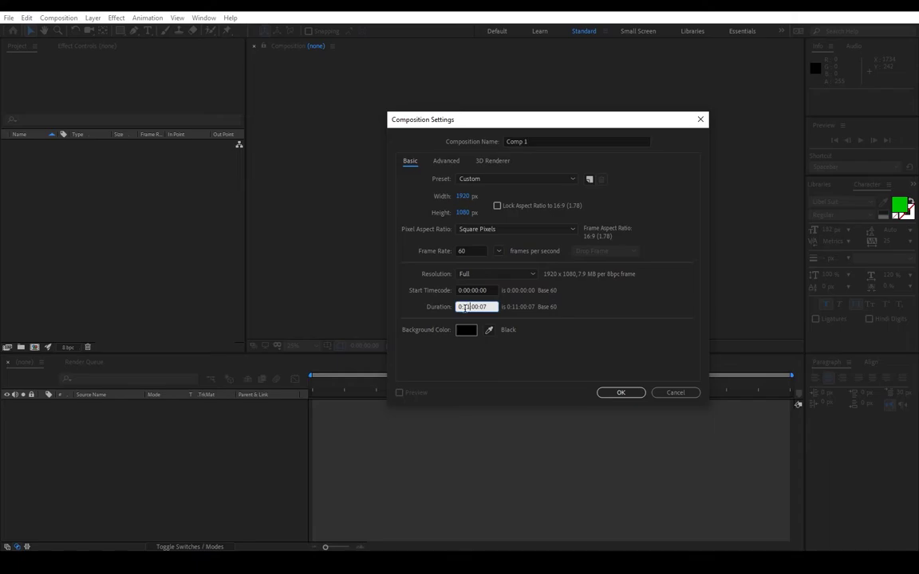
type("1")
type("15")
type("00")
left_click(619, 392)
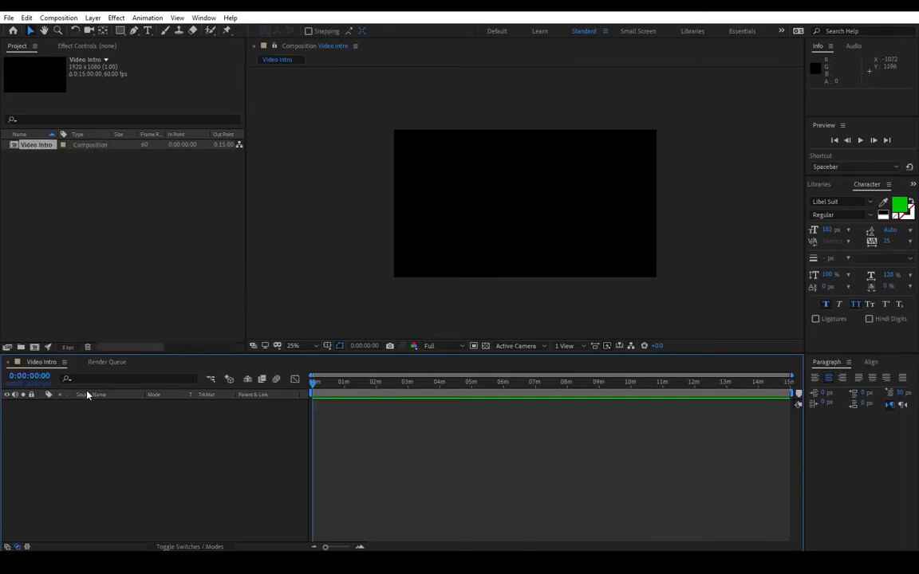
Add a new text layer from the timeline's context menu.
right_click(162, 435)
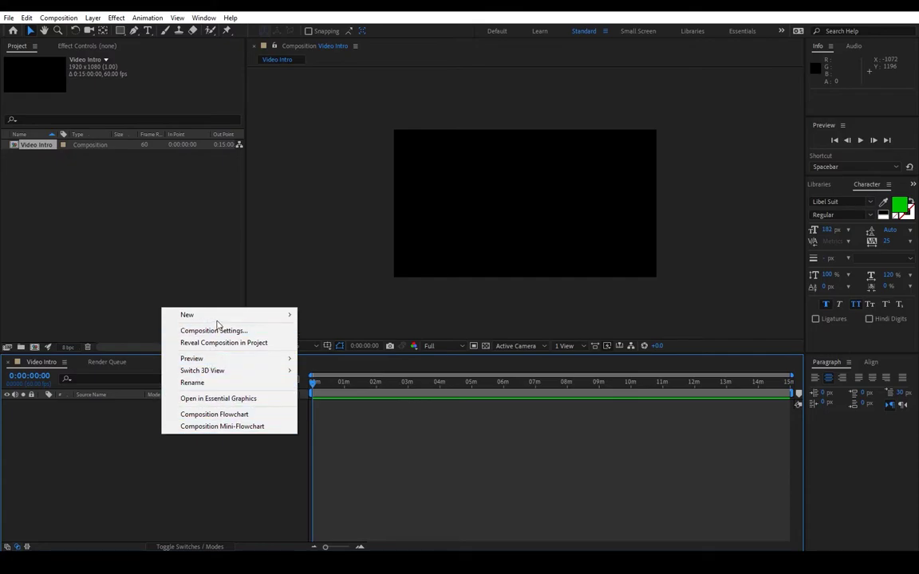
left_click(91, 435)
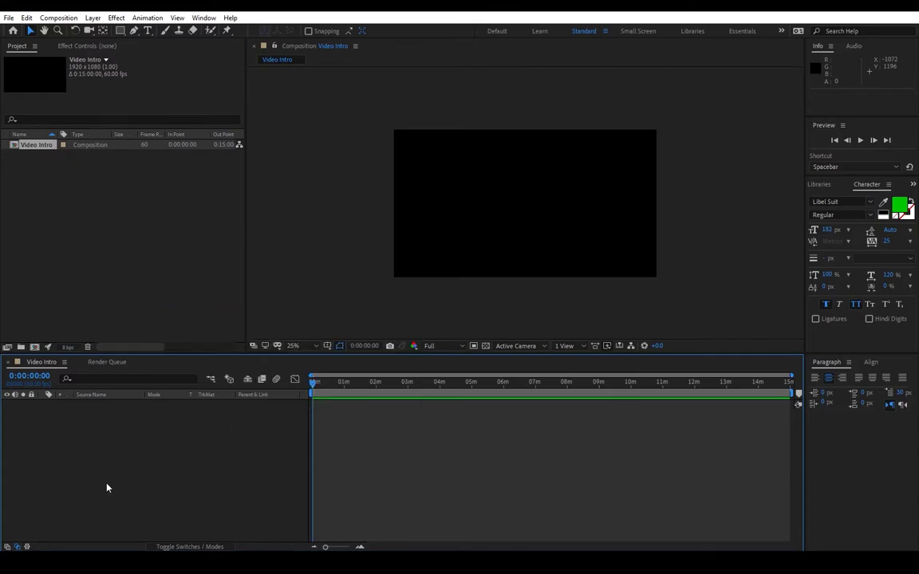
right_click(132, 437)
left_click(110, 443)
right_click(107, 433)
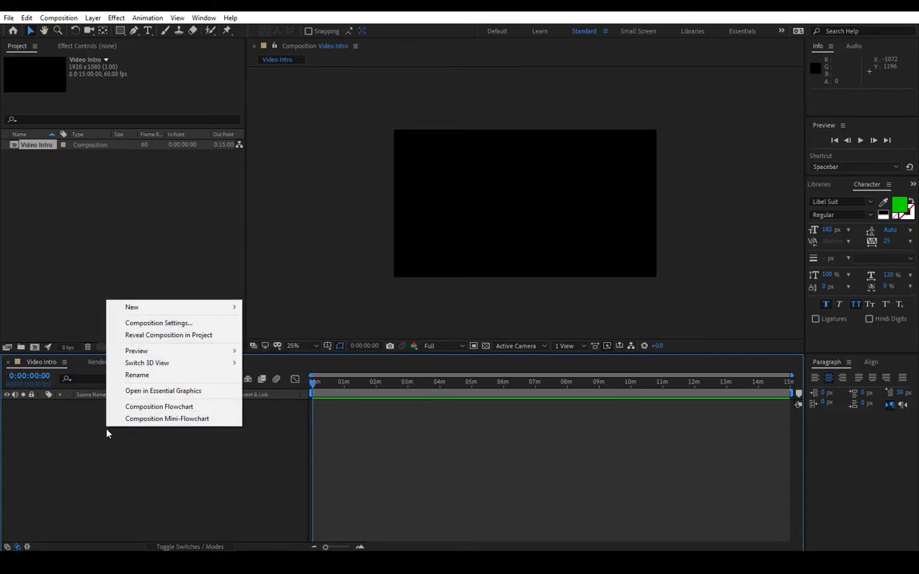
left_click(249, 322)
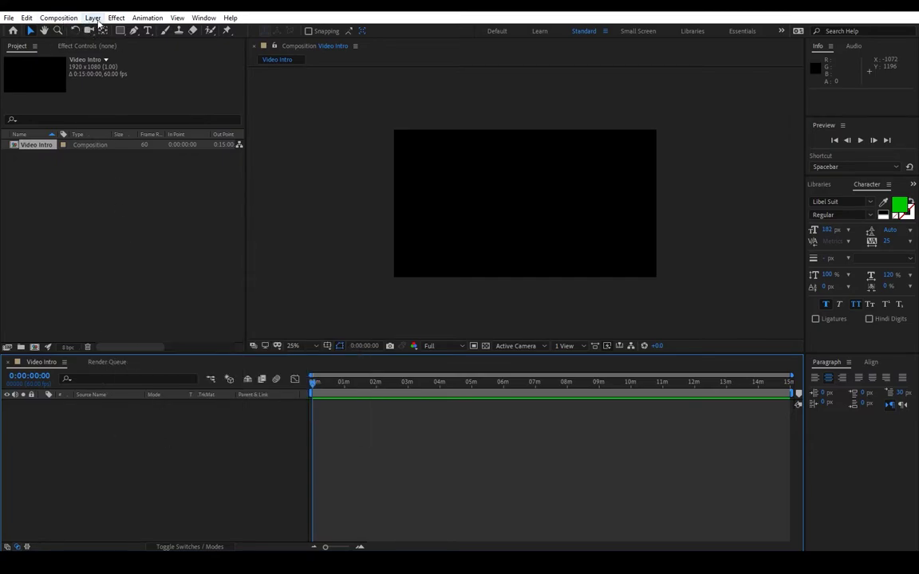
left_click(63, 19)
mouse_move(100, 32)
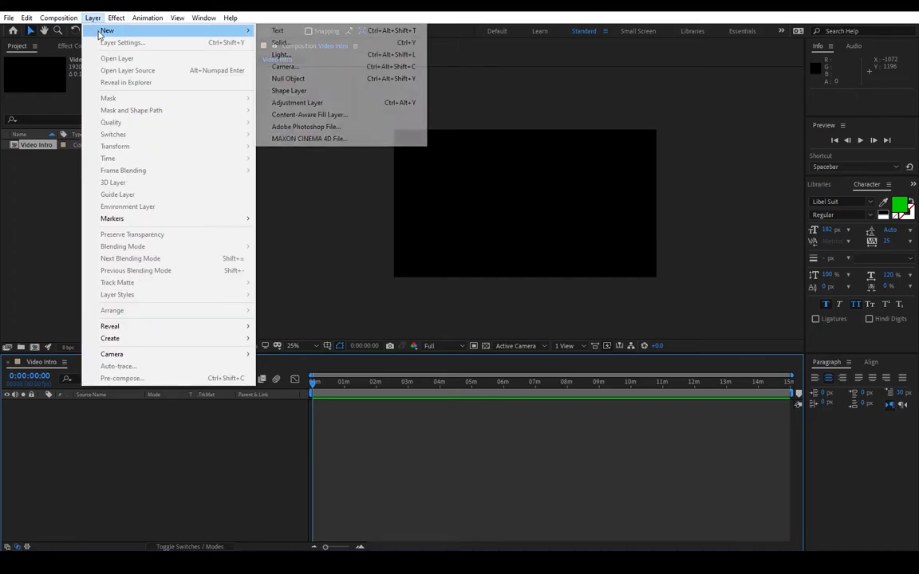
right_click(109, 443)
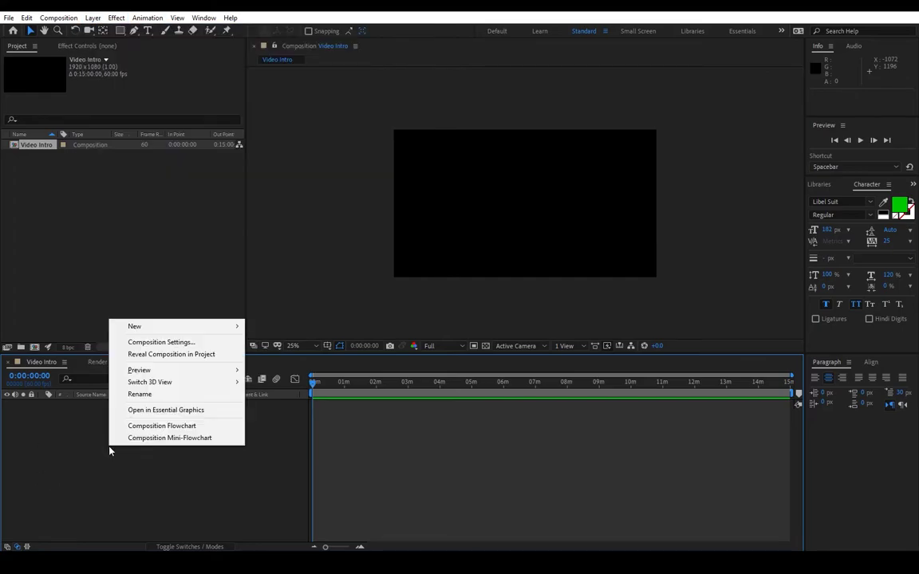
mouse_move(180, 324)
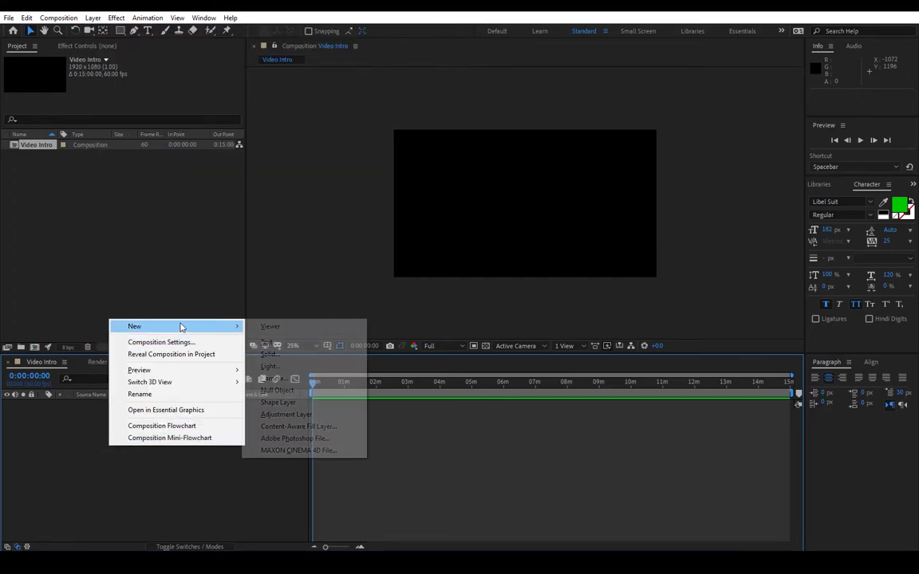
left_click(287, 342)
Type 'VIDEO INTRO' as the layer's text and select all of it.
type("I")
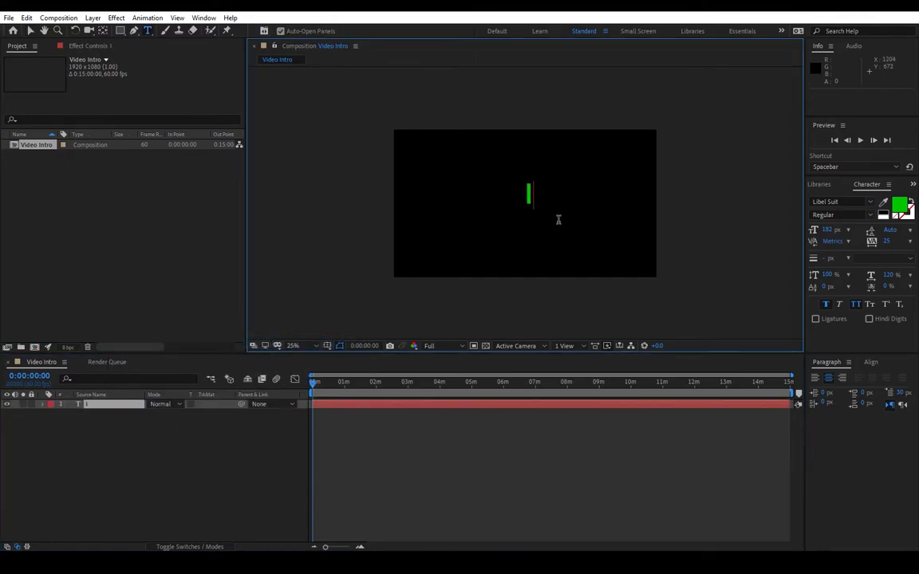
type("DEO")
key("BackSpace")
key("BackSpace")
key("BackSpace")
type("VIDEO INTRO")
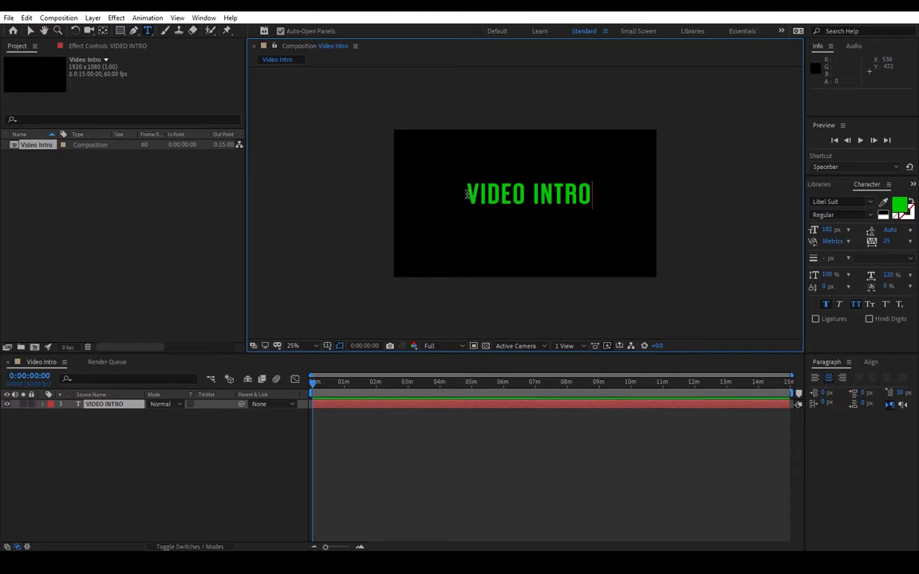
left_click_drag(466, 194, 595, 194)
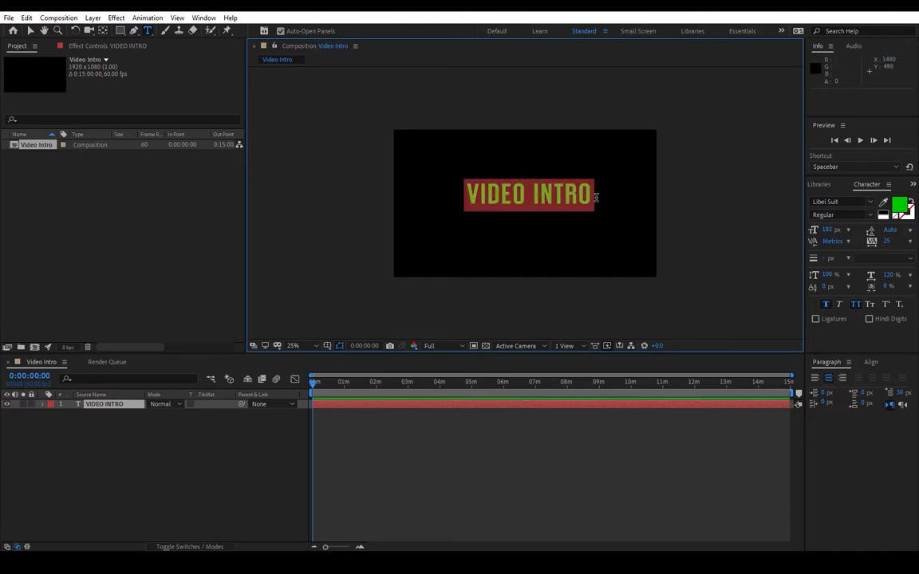
Change the text fill colour from green to cyan #00DEFF.
left_click(898, 204)
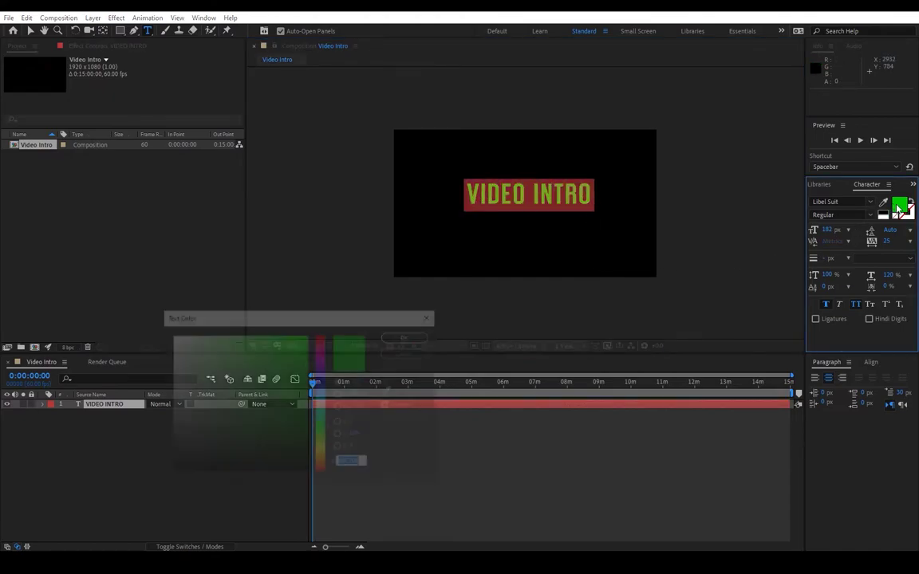
left_click(323, 405)
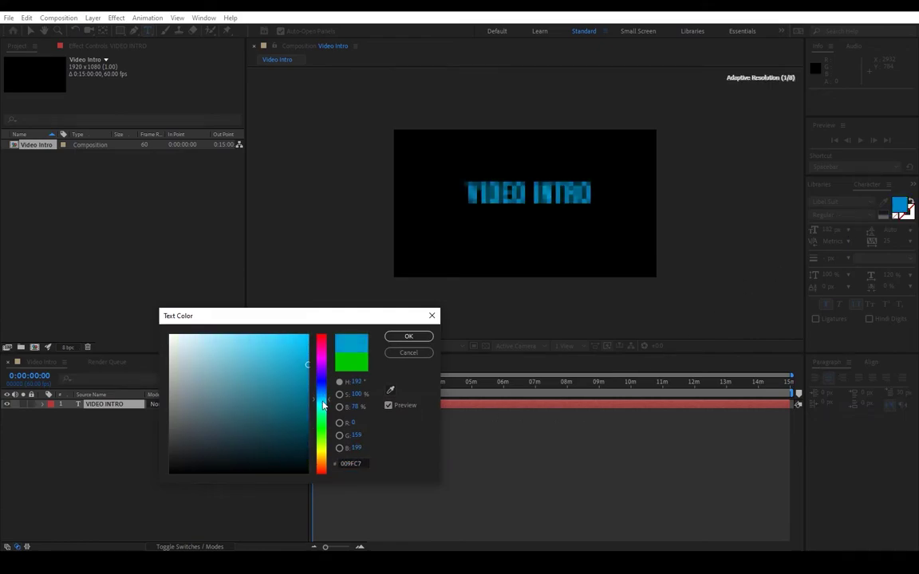
left_click_drag(323, 406, 322, 404)
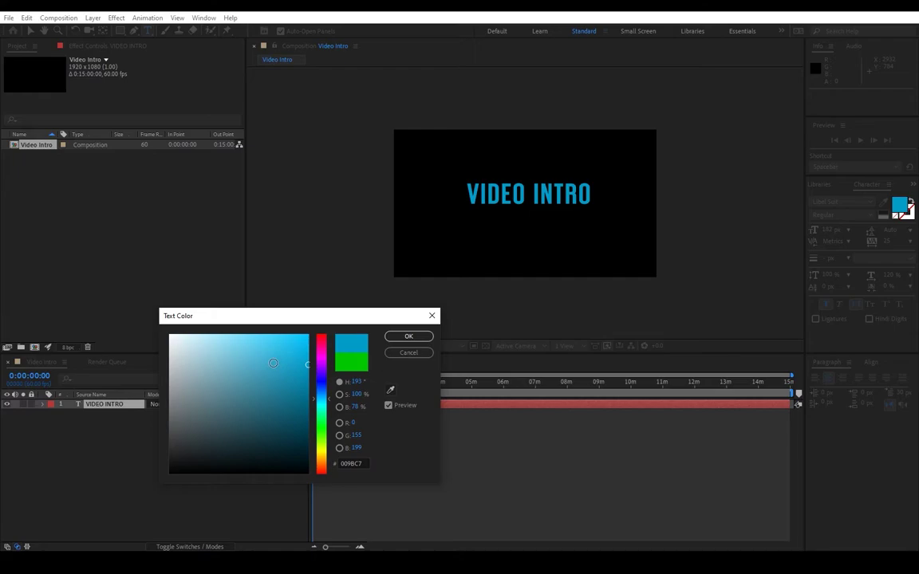
left_click_drag(323, 402, 323, 404)
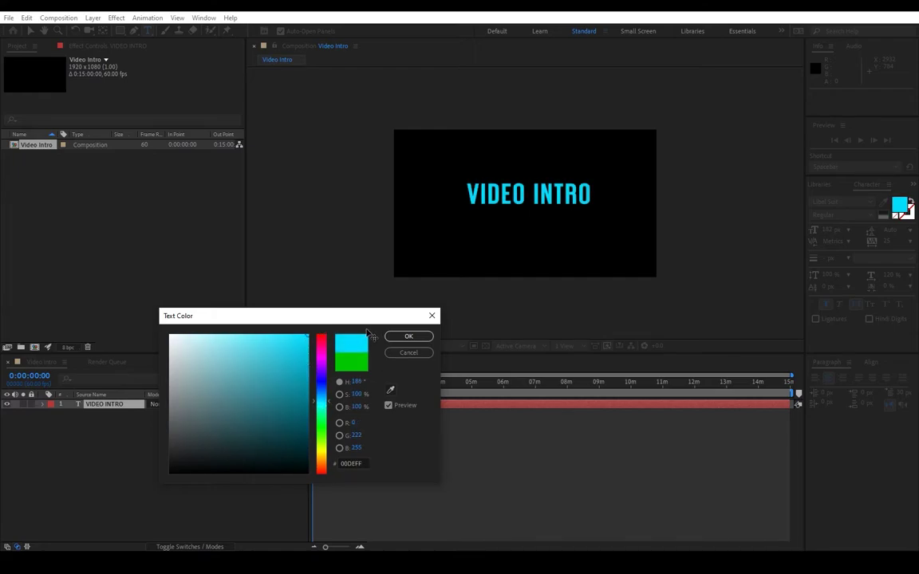
left_click(408, 336)
Create a new solid layer named saber.
right_click(108, 426)
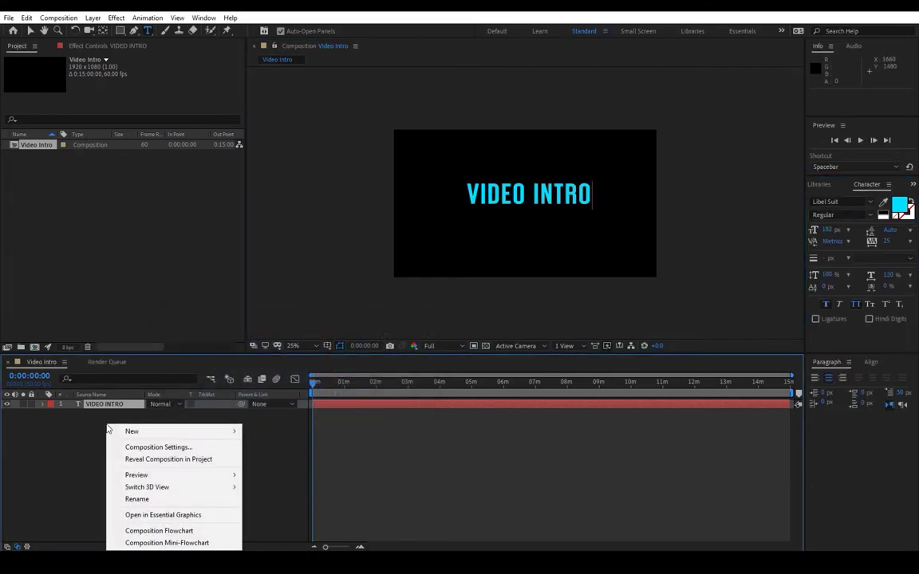
mouse_move(131, 432)
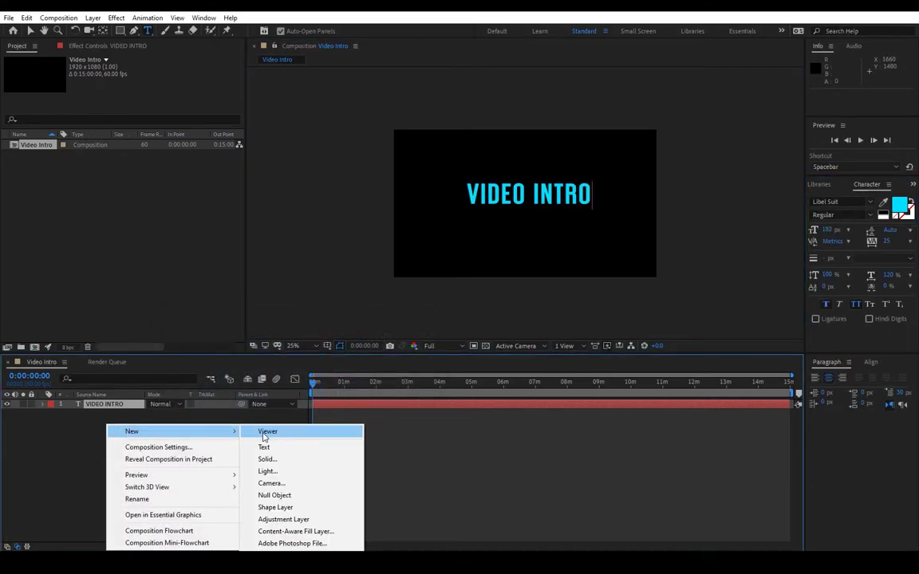
left_click(285, 460)
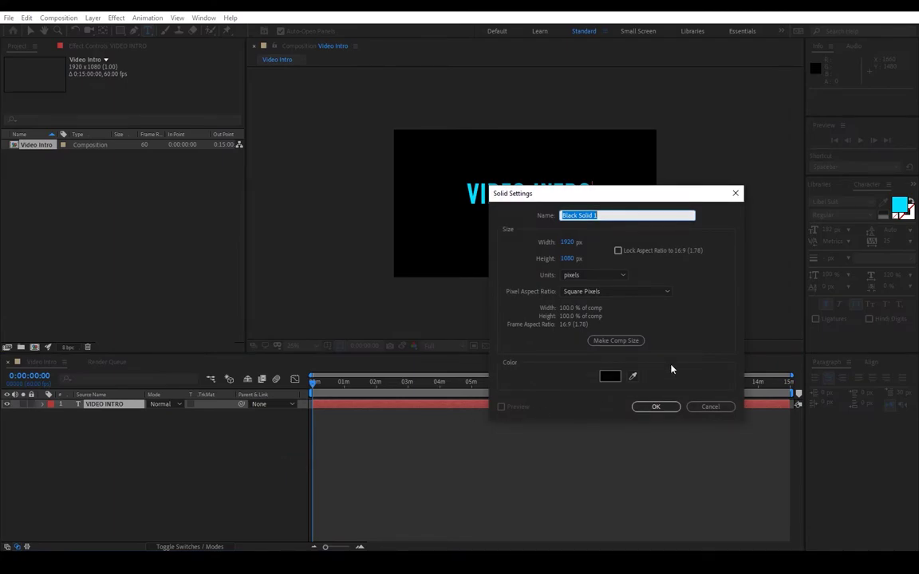
type("S")
left_click(655, 407)
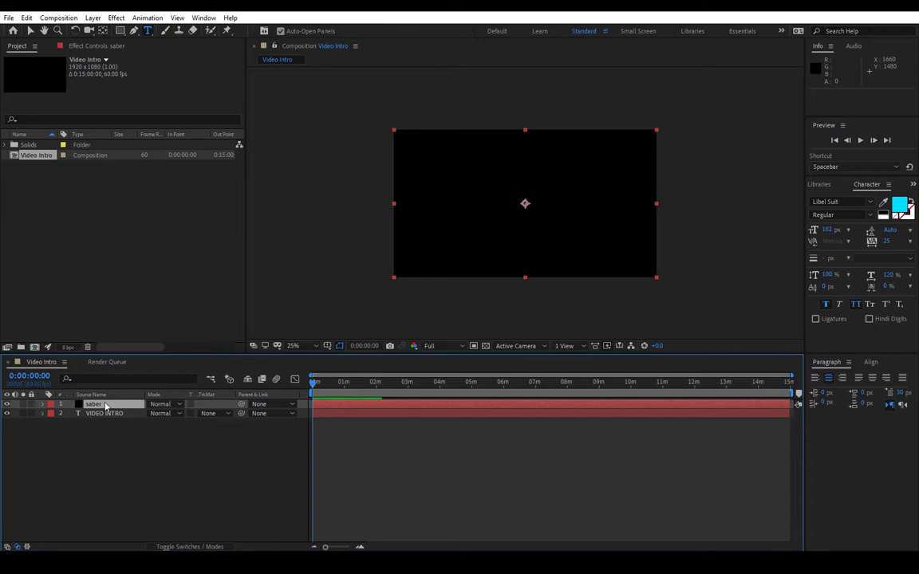
Apply the Video Copilot Saber effect to the saber solid.
left_click(127, 433)
left_click(95, 405)
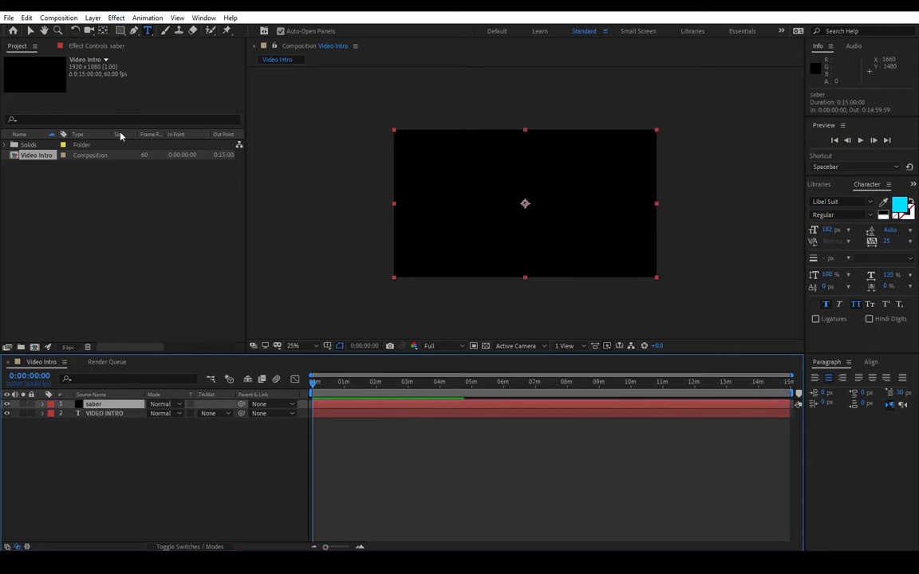
left_click(111, 21)
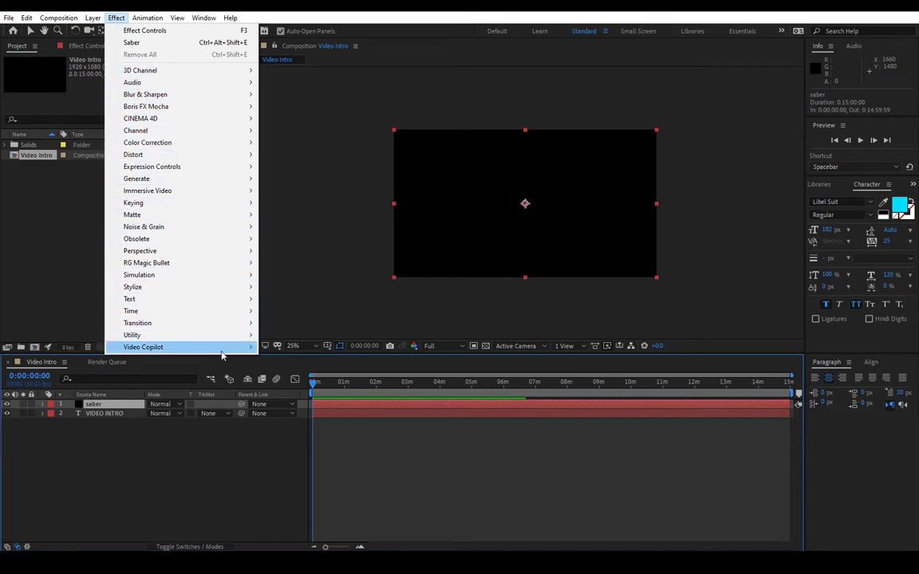
mouse_move(227, 350)
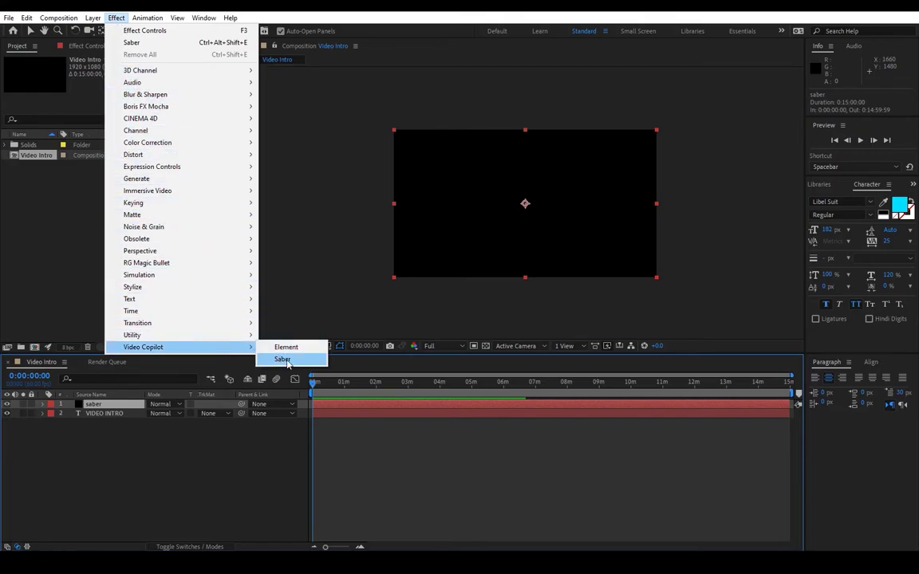
left_click(283, 360)
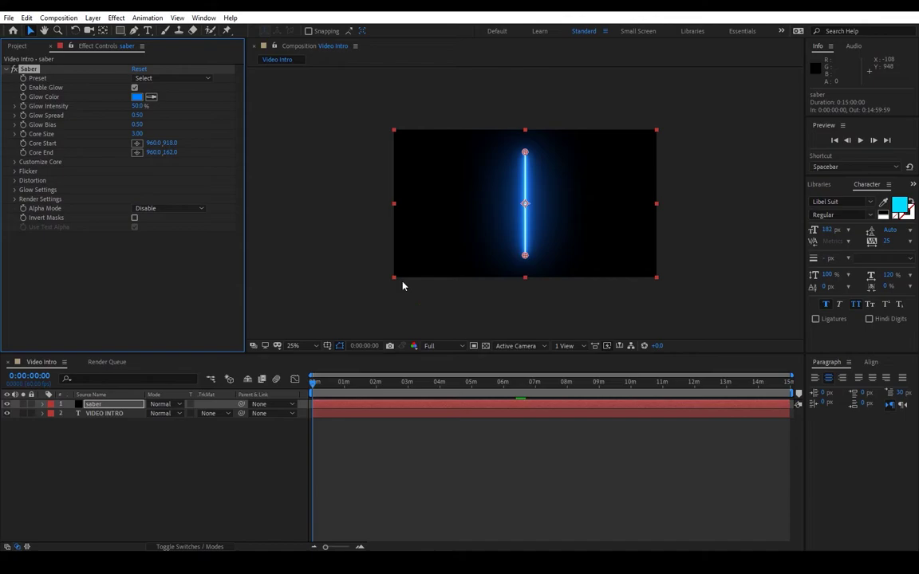
Set Saber's core to trace the VIDEO INTRO text layer's Source and lower Glow Intensity to 11%.
key("ctrl+z")
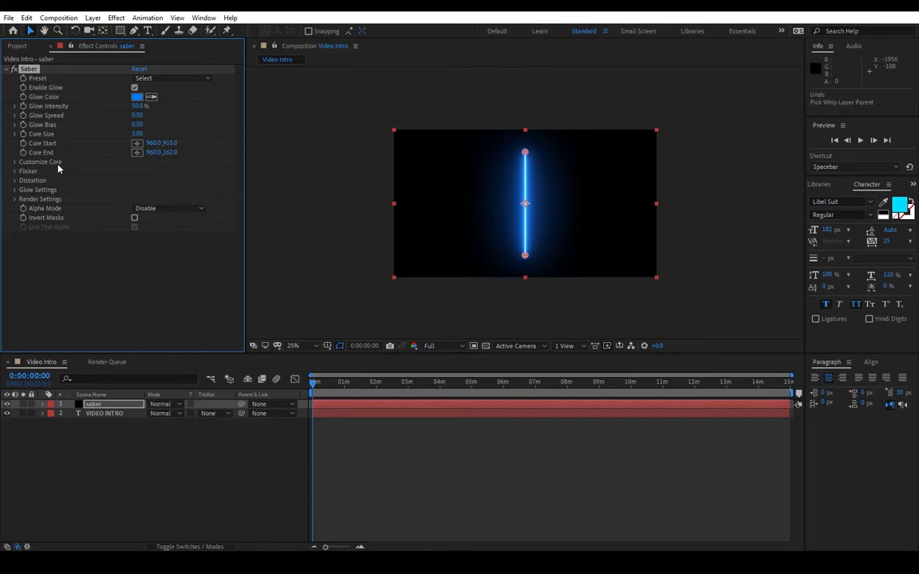
left_click(15, 163)
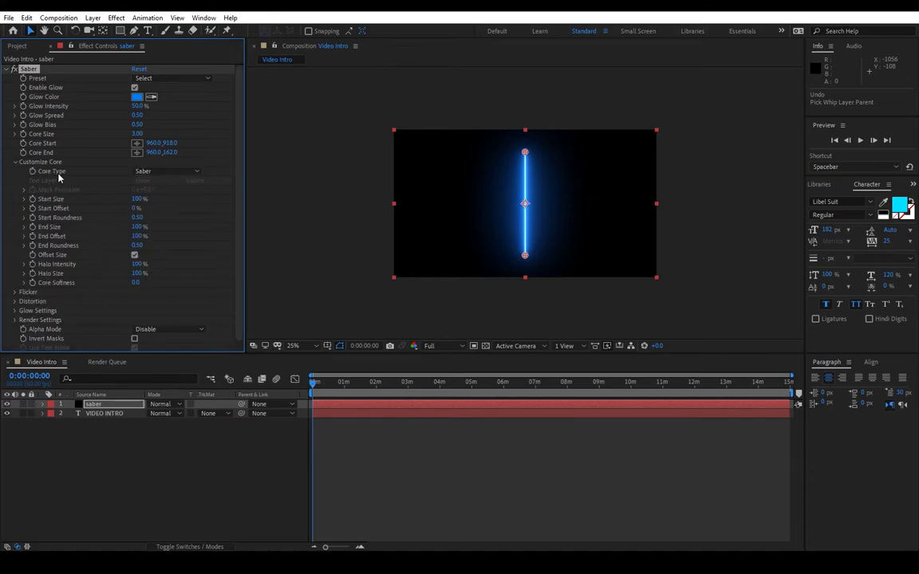
left_click(154, 174)
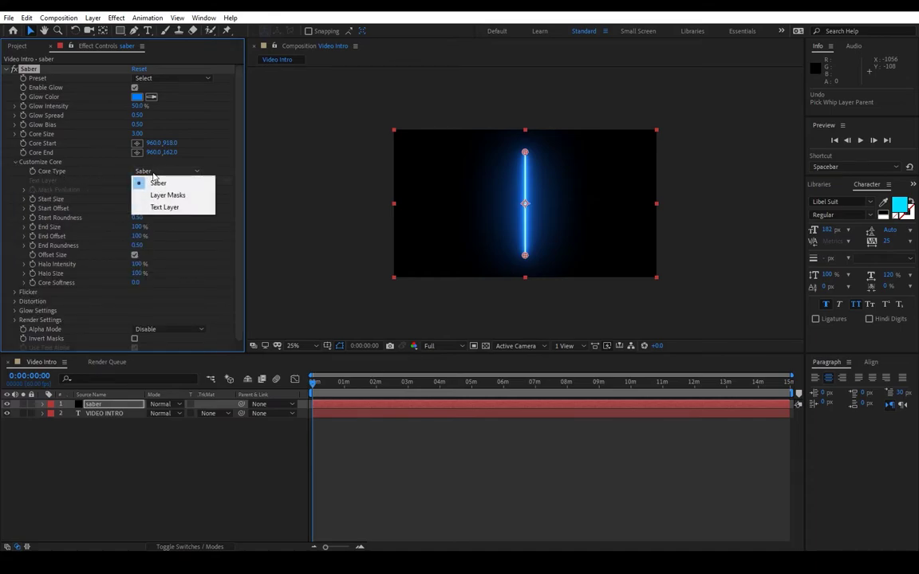
left_click(163, 207)
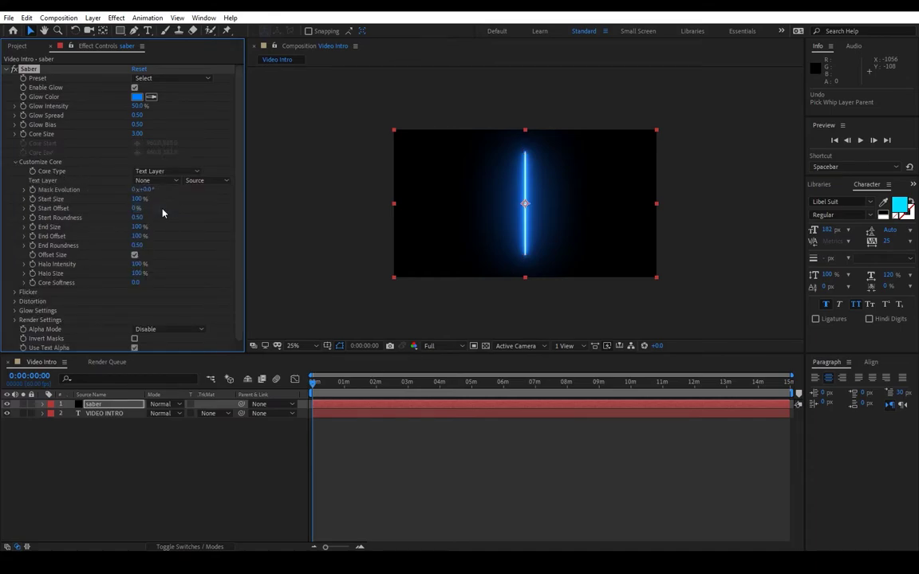
left_click(165, 183)
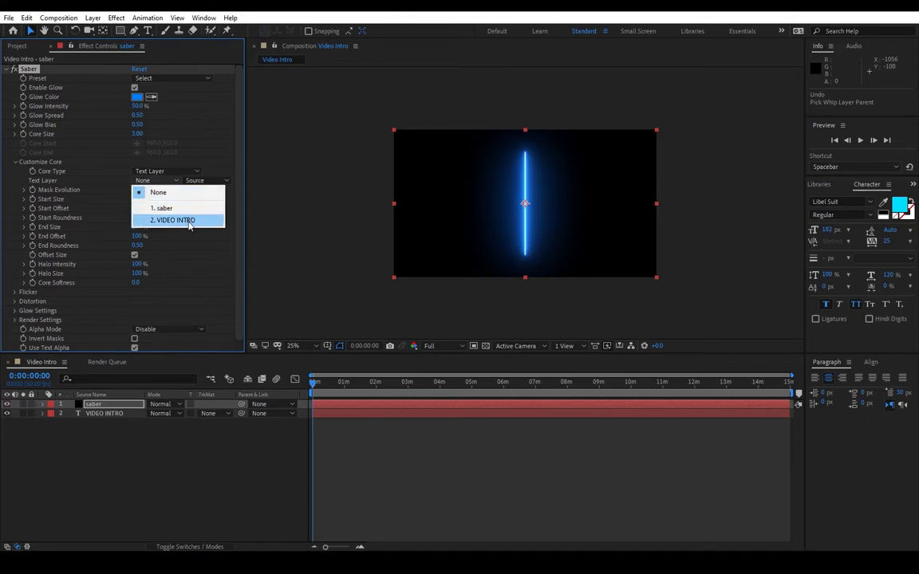
left_click(169, 221)
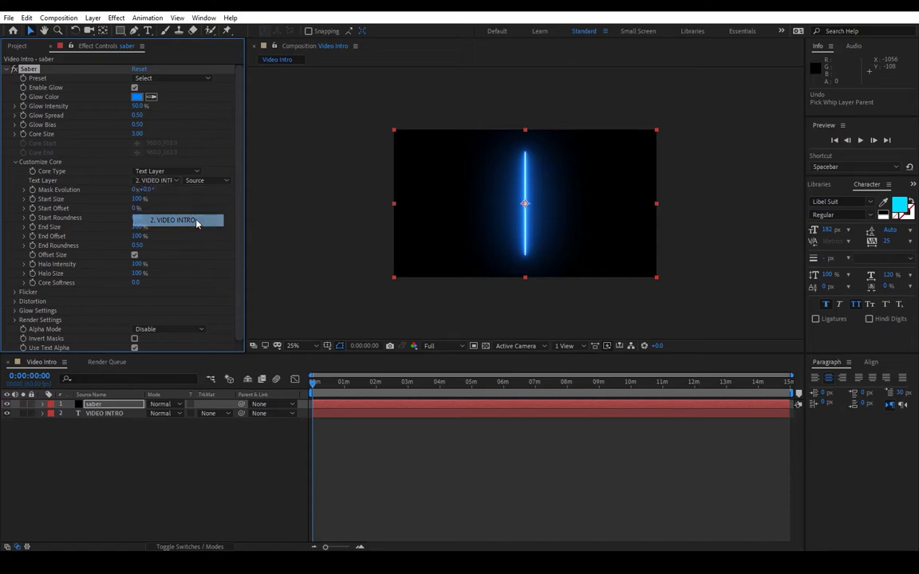
left_click(206, 181)
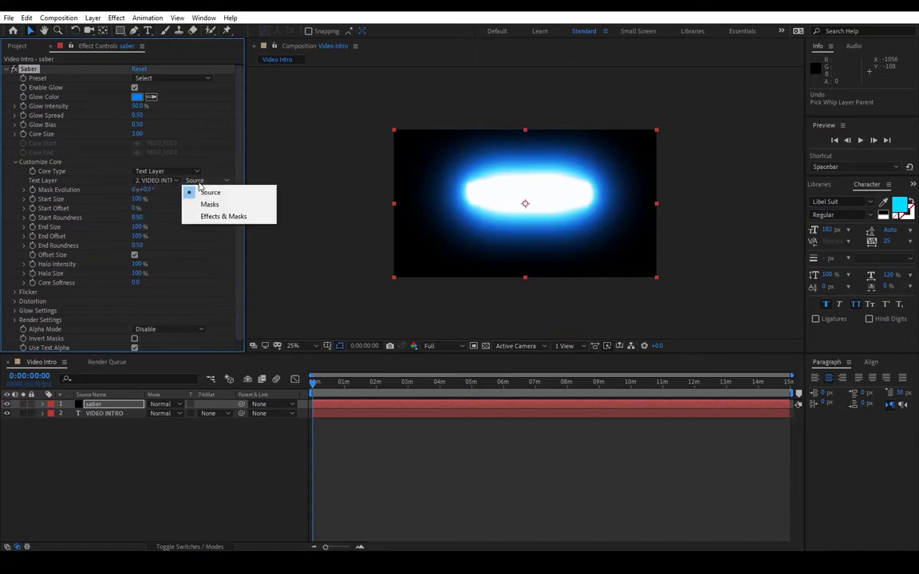
left_click(519, 230)
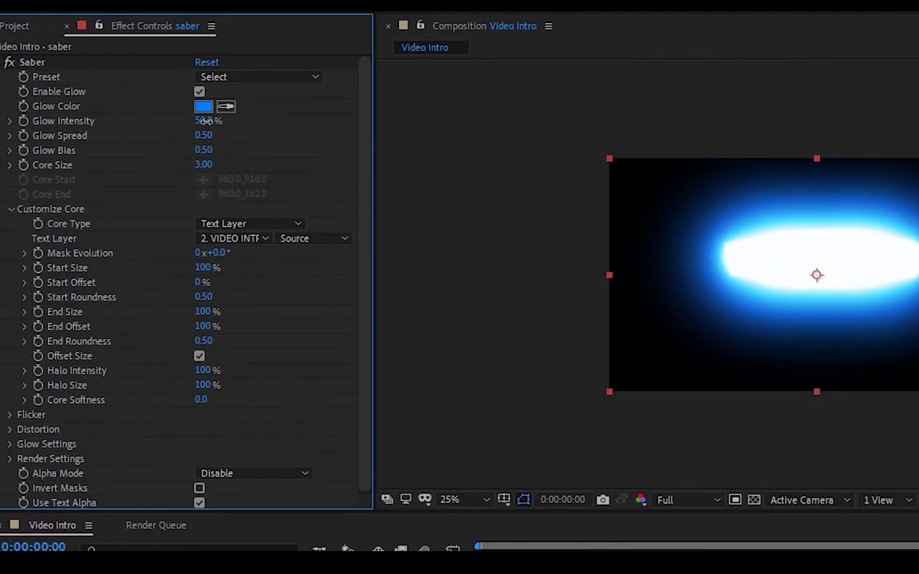
left_click_drag(138, 109, 120, 107)
left_click_drag(180, 121, 164, 120)
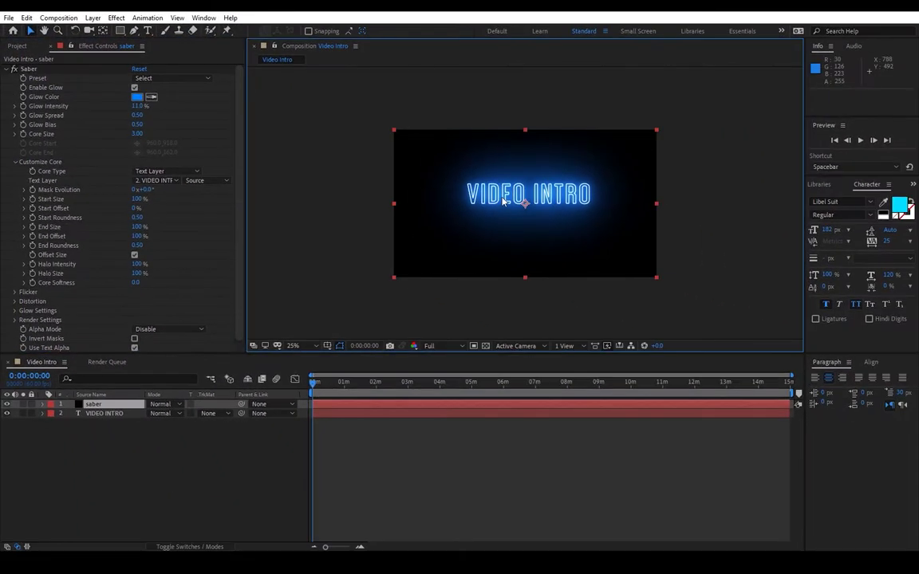
Set the VIDEO INTRO layer's Position to 960, 540.
left_click(104, 413)
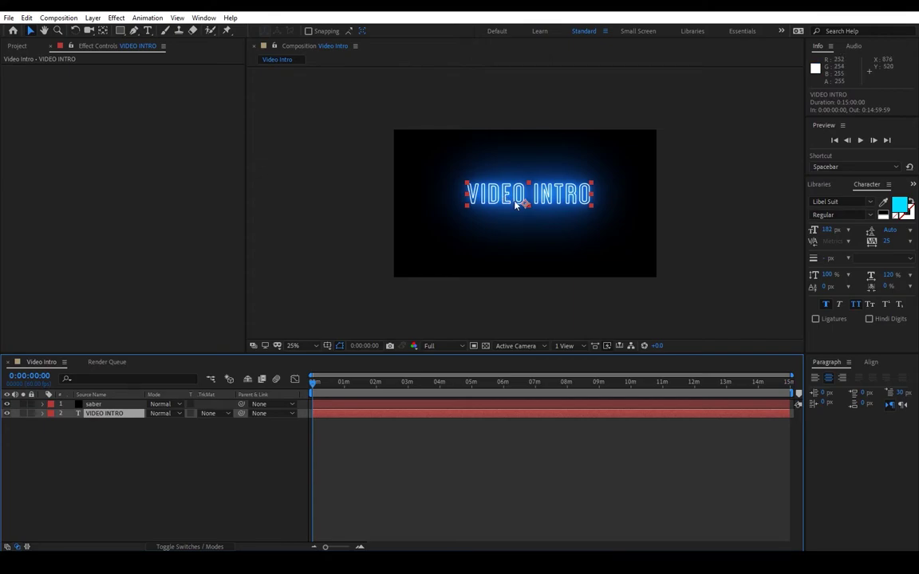
left_click(499, 300)
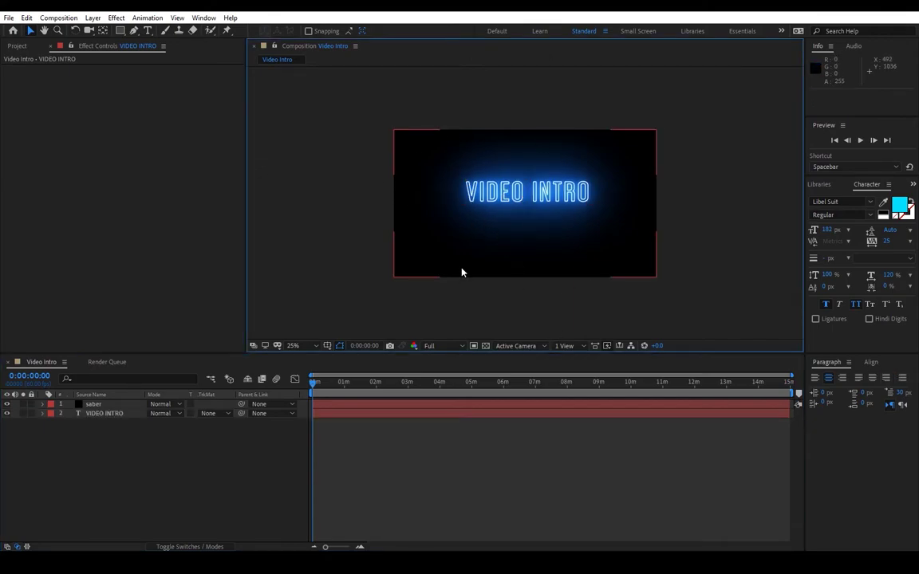
left_click(43, 413)
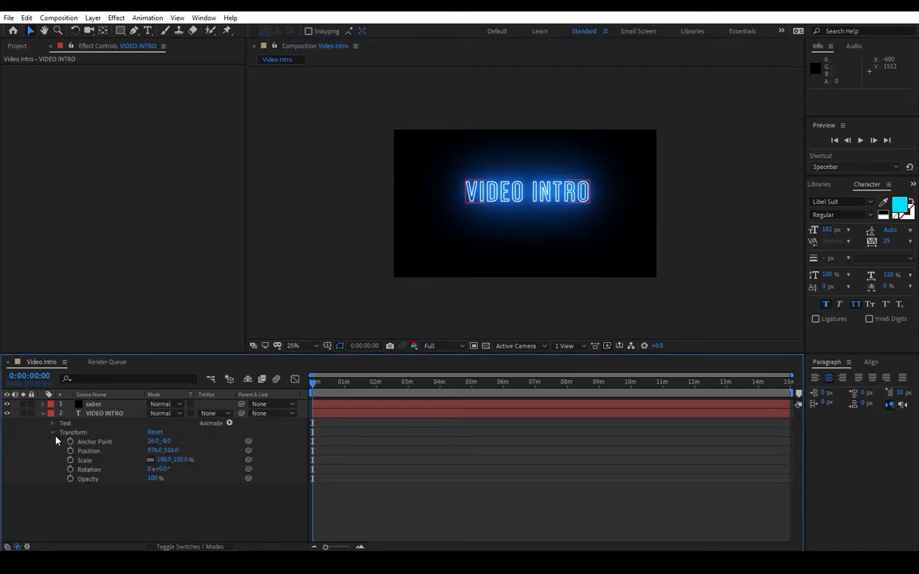
left_click(53, 433)
left_click(52, 433)
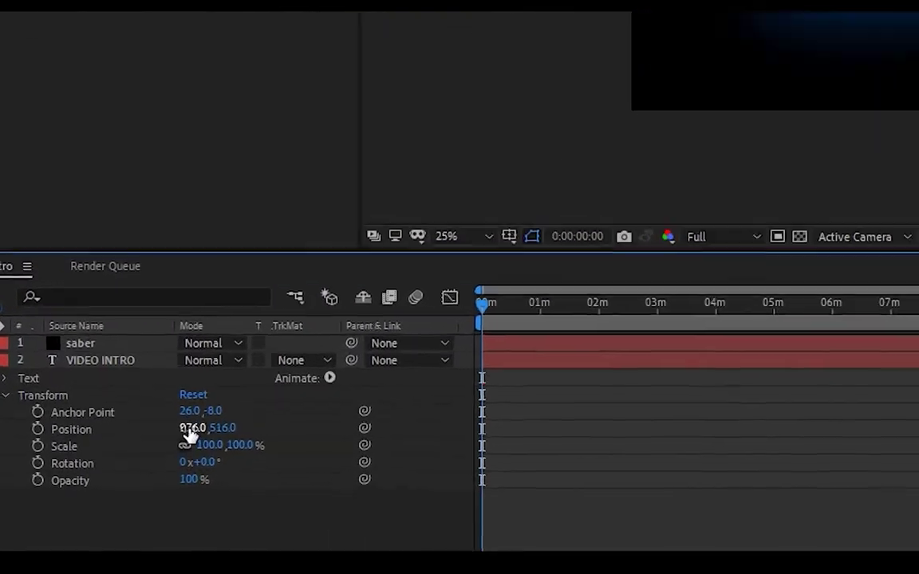
left_click(153, 450)
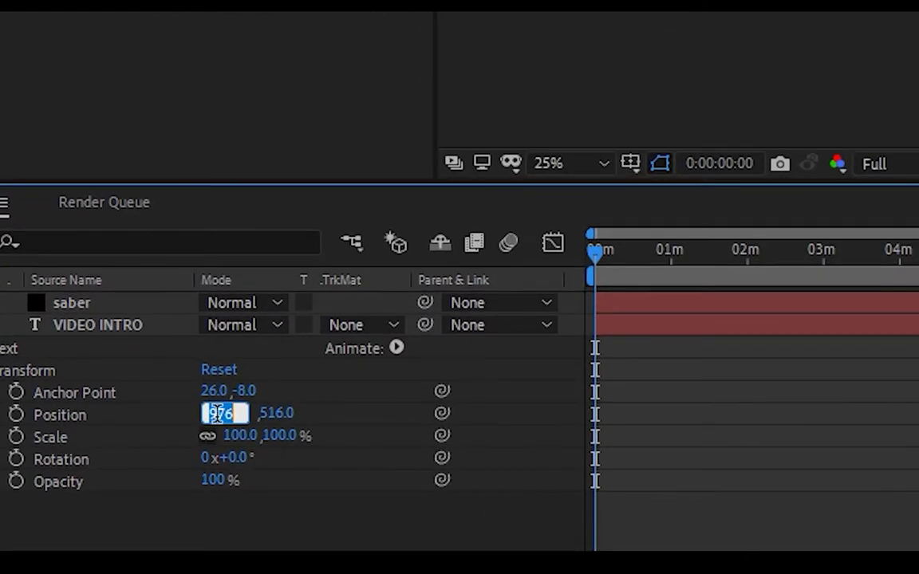
type("960")
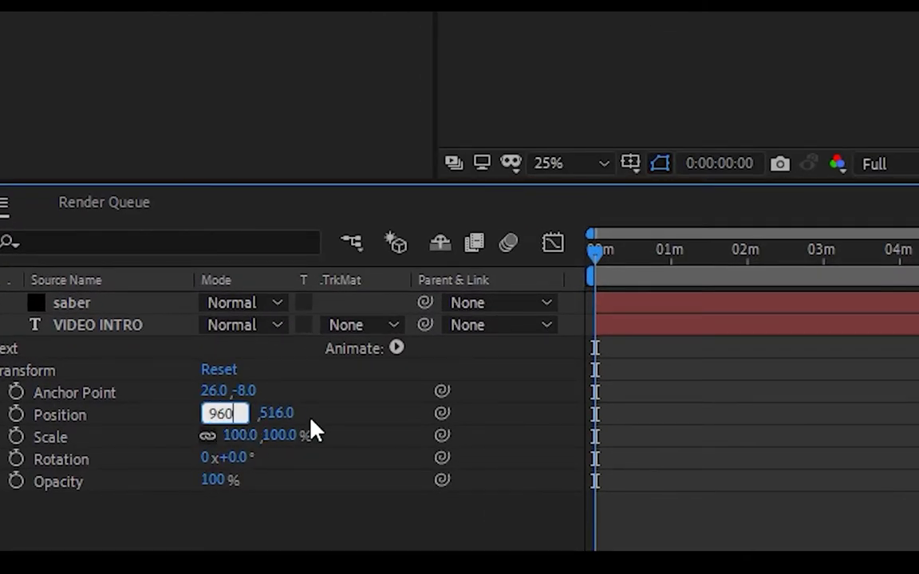
left_click(269, 409)
key("Caps_Lock")
type("540")
key("Return")
key("Caps_Lock")
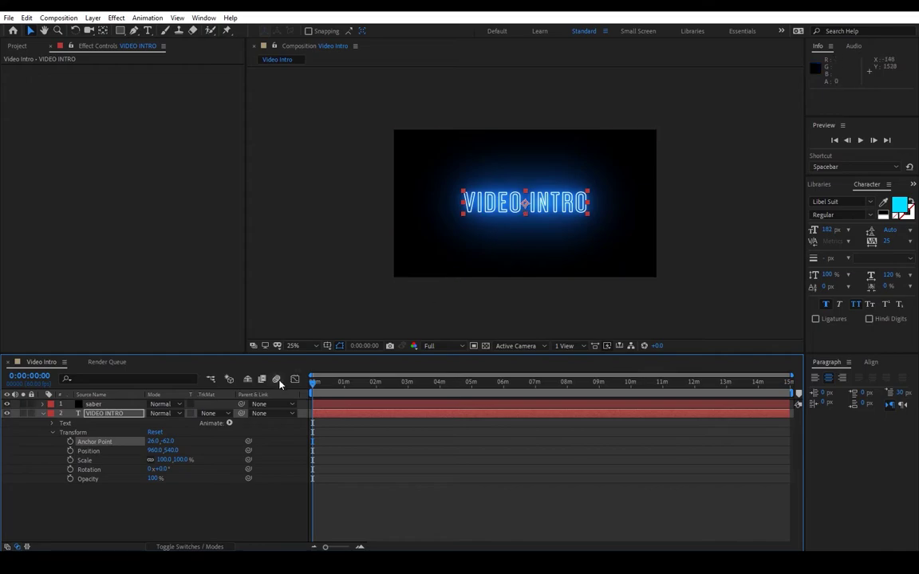
At 50% magnification, nudge the Anchor Point to 26.0, -63.0, then return to 25%.
left_click(295, 345)
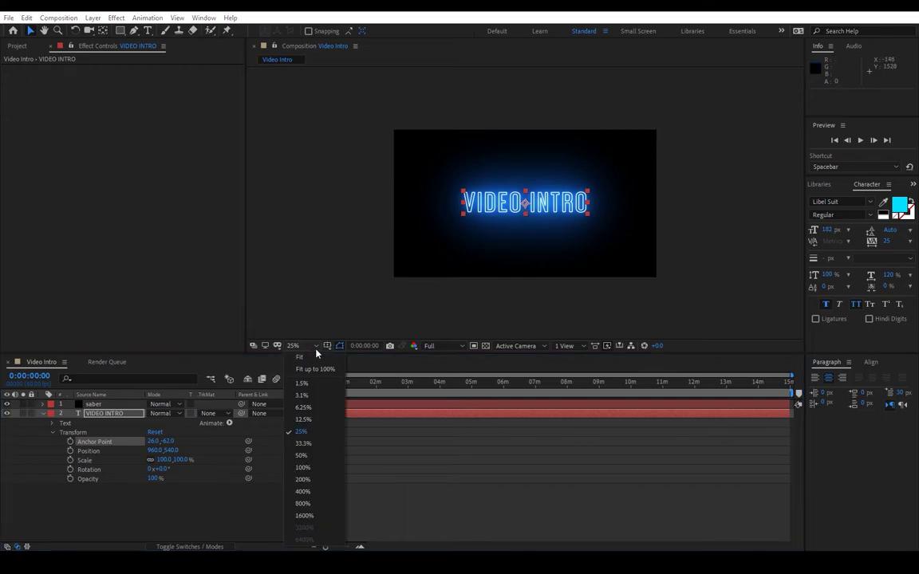
left_click(313, 456)
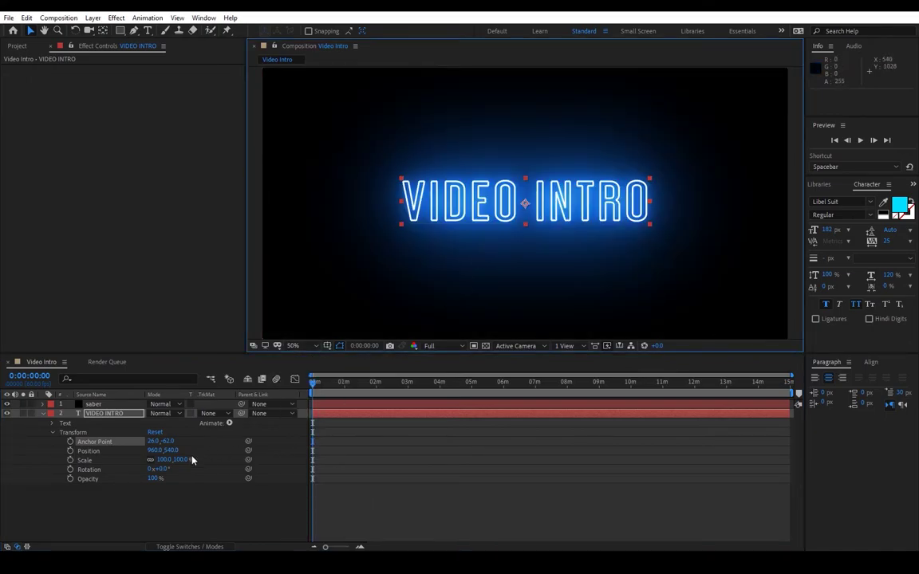
left_click_drag(167, 445, 176, 445)
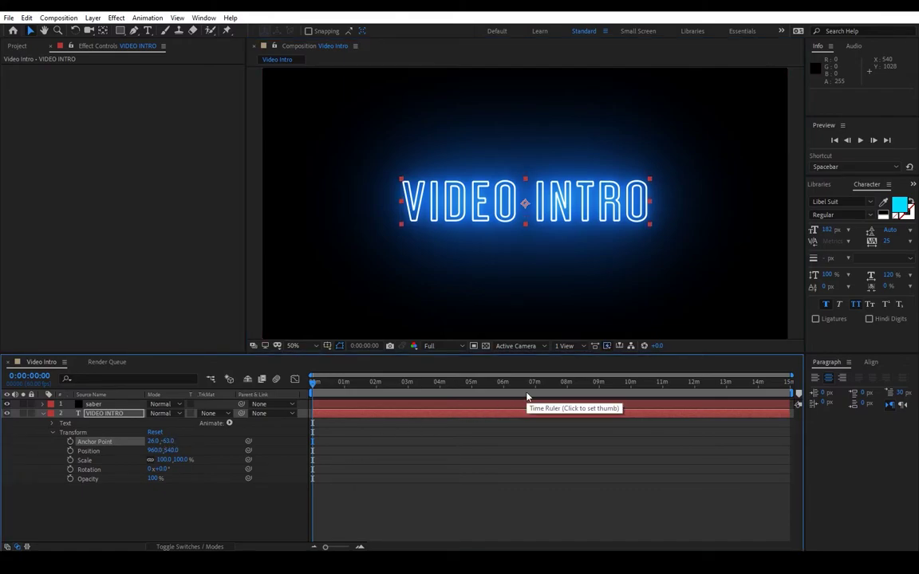
key("comma")
key("comma")
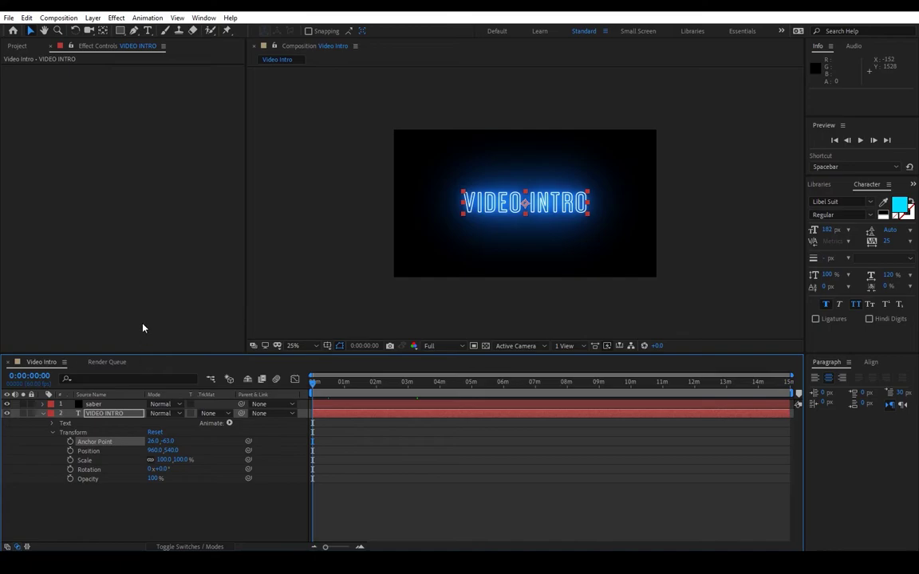
Select the saber layer and expand its Saber effect properties in the timeline.
left_click(108, 405, "ctrl")
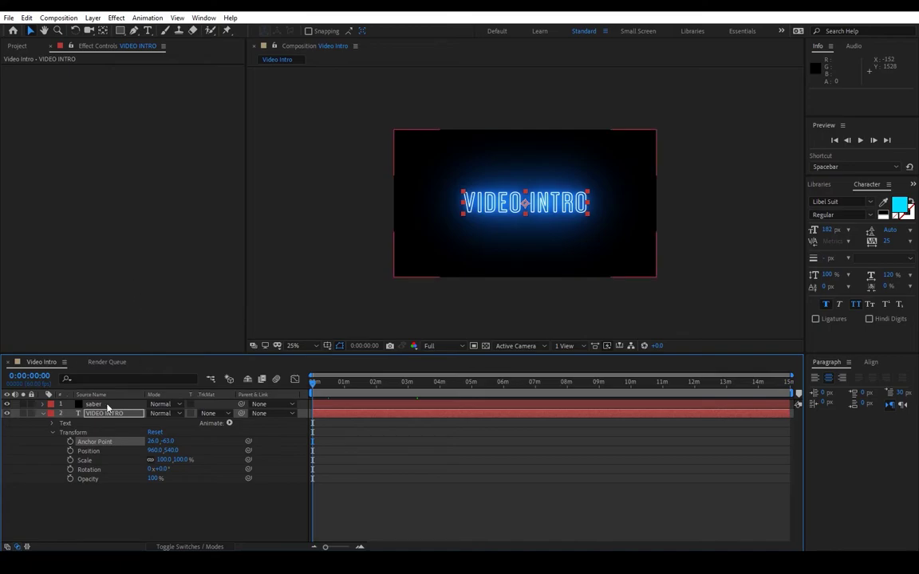
left_click(107, 405)
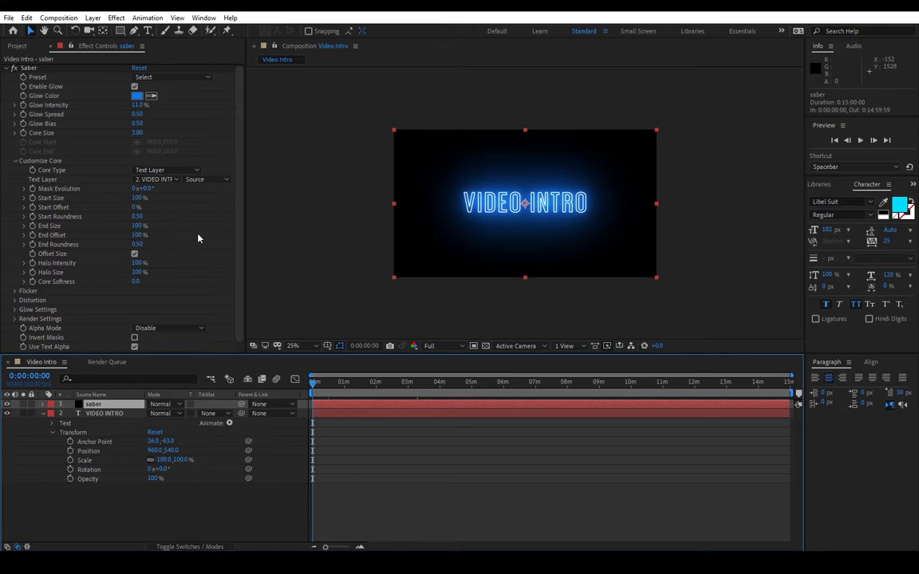
left_click(15, 162)
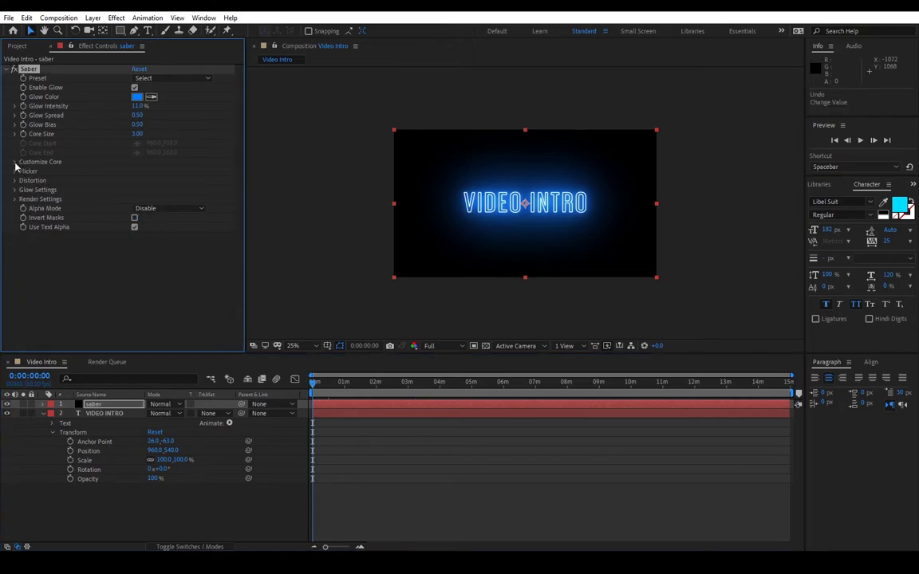
left_click(15, 162)
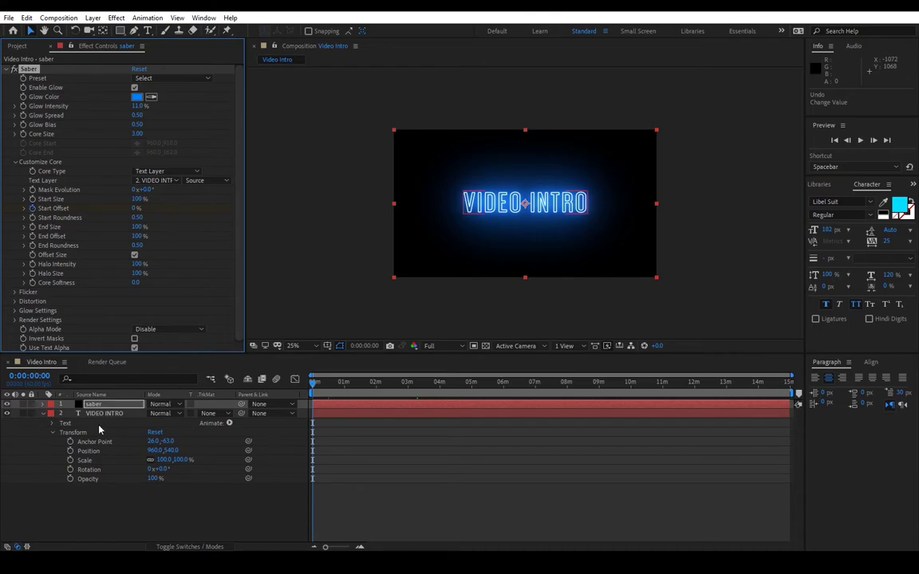
left_click(44, 416)
left_click(43, 414)
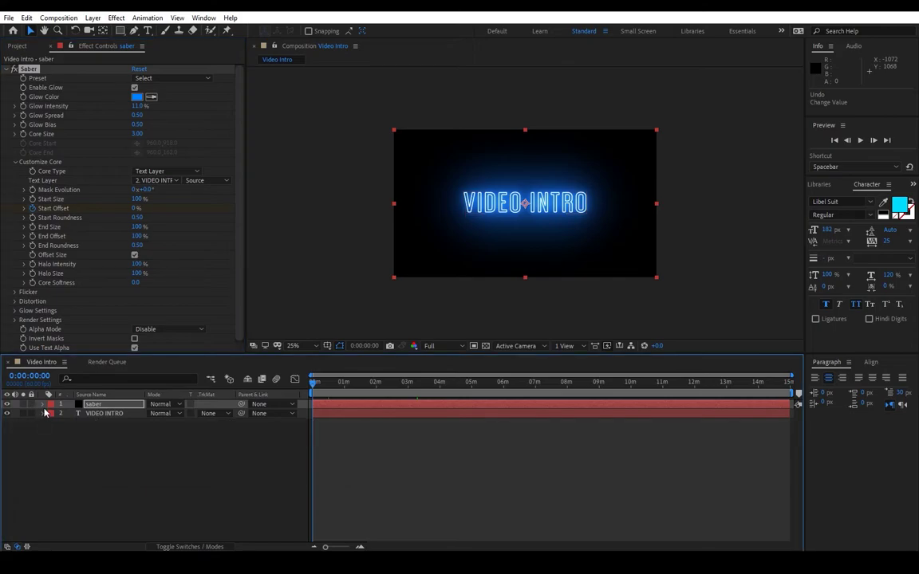
left_click(42, 404)
key("e")
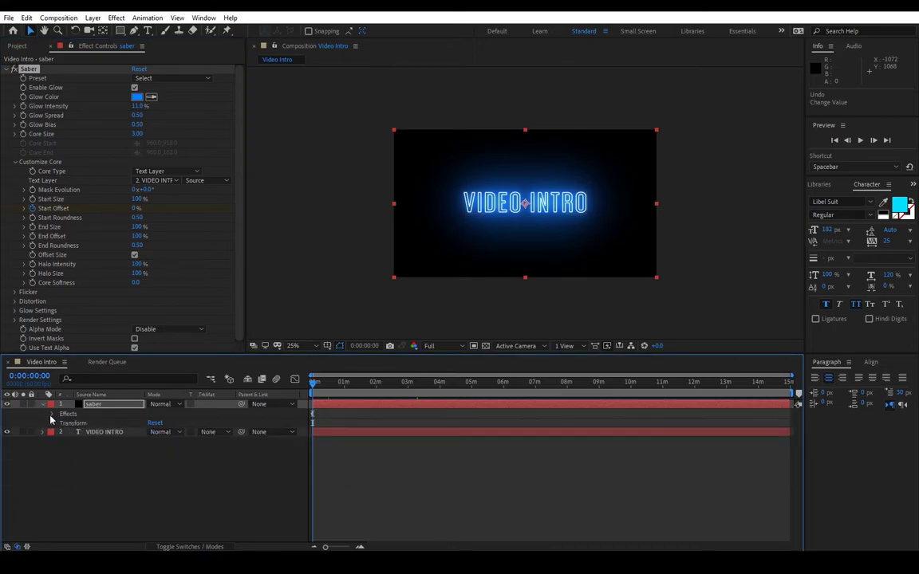
left_click(62, 423)
scroll(201, 457, "down", 3)
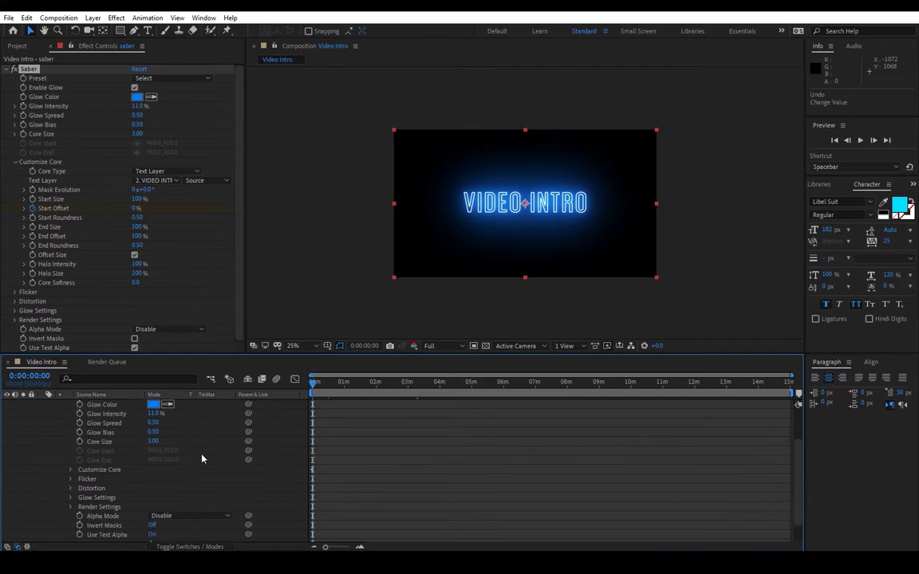
scroll(338, 477, "down", 2)
Move to about 0:00:04:57 and raise Start Offset to keyframe the draw-on.
left_click(331, 384)
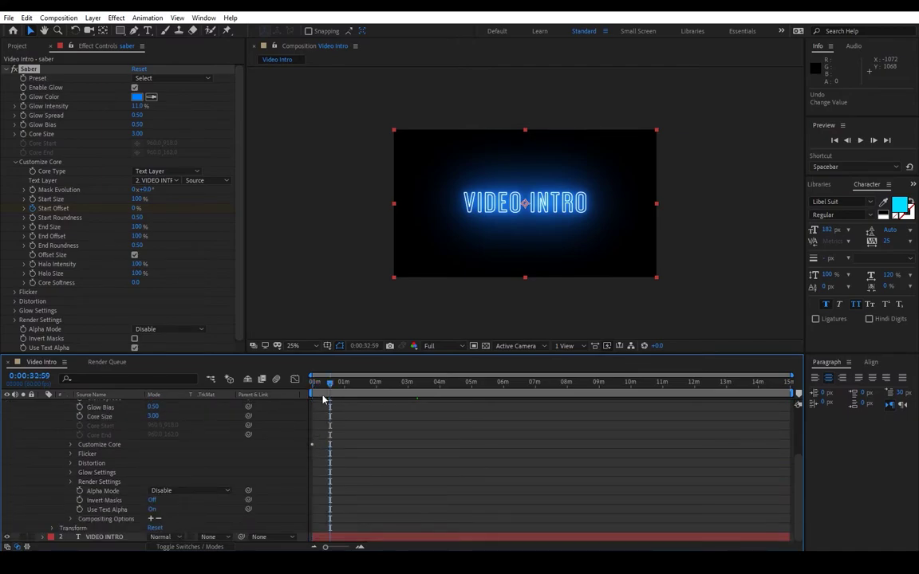
left_click_drag(330, 383, 381, 389)
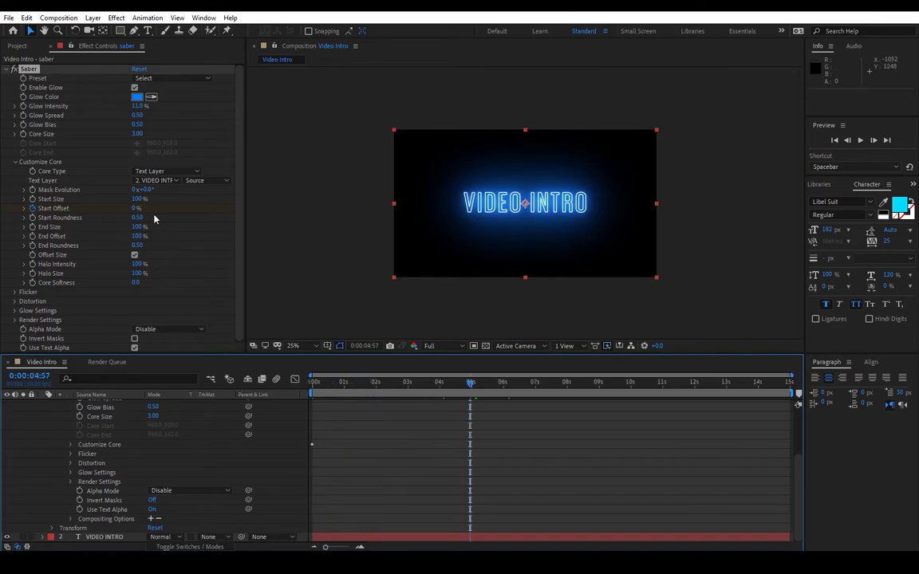
left_click_drag(134, 209, 203, 221)
Push Start Offset to 99%, preview the draw-on, and scrub back to the start.
left_click(314, 382)
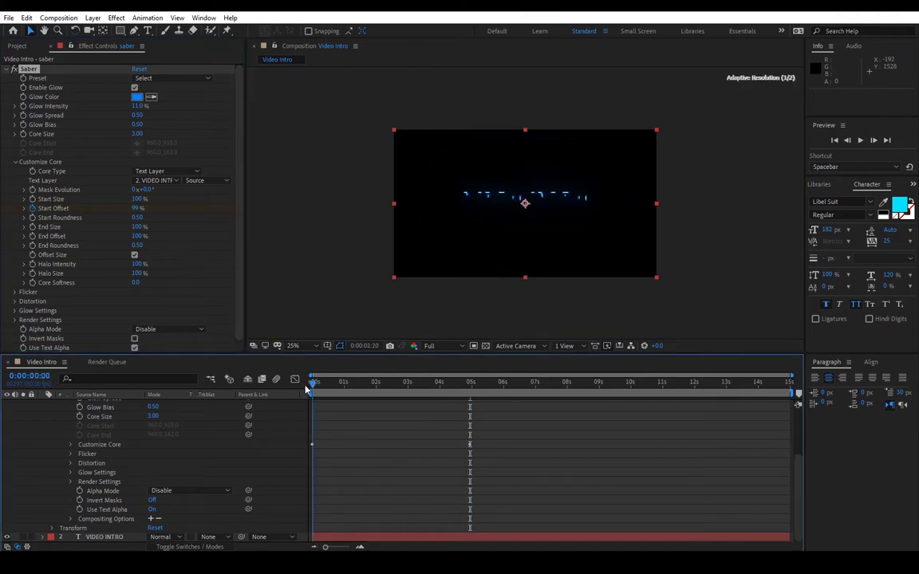
left_click(860, 140)
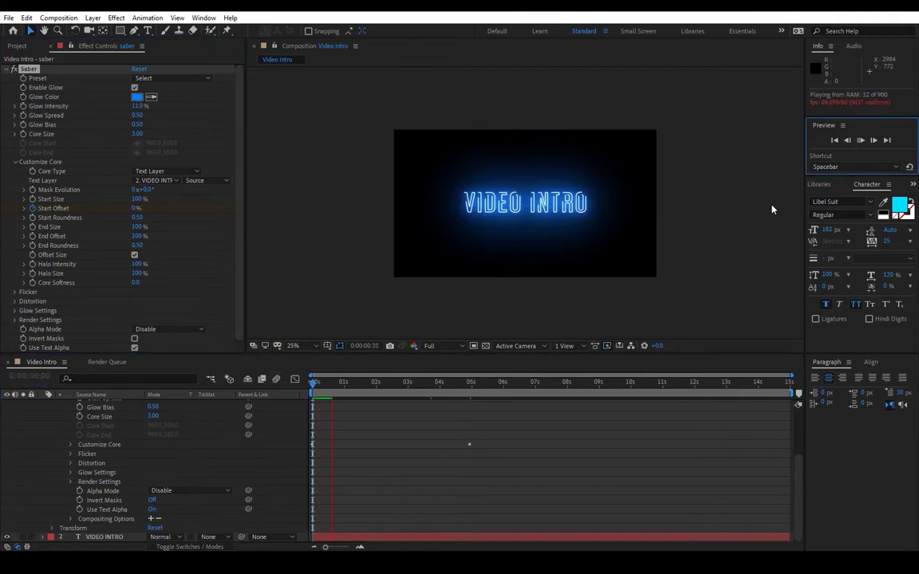
left_click(865, 142)
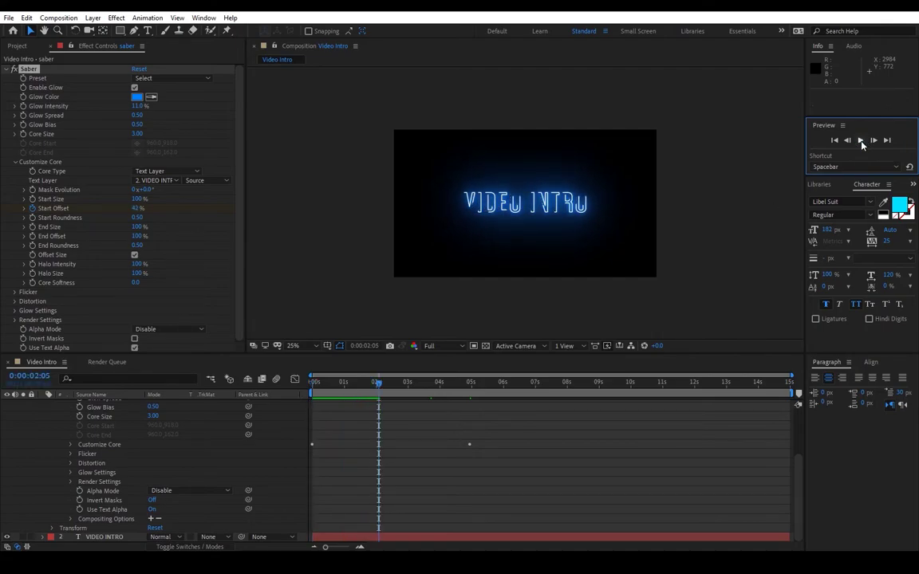
left_click(375, 386)
left_click_drag(375, 386, 312, 386)
Move the Start Offset keyframe to about 0:00:03:01 and preview the faster draw-on.
left_click(467, 448)
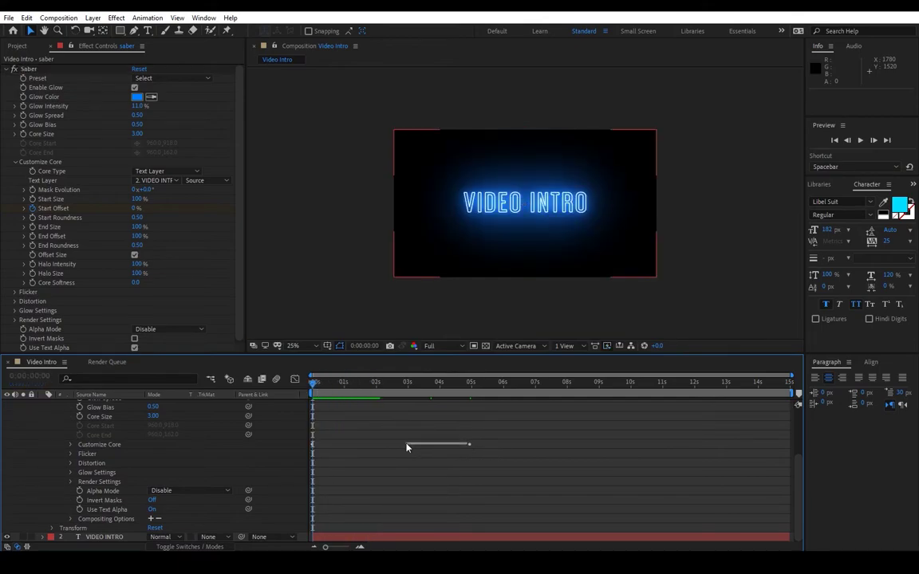
left_click(469, 447)
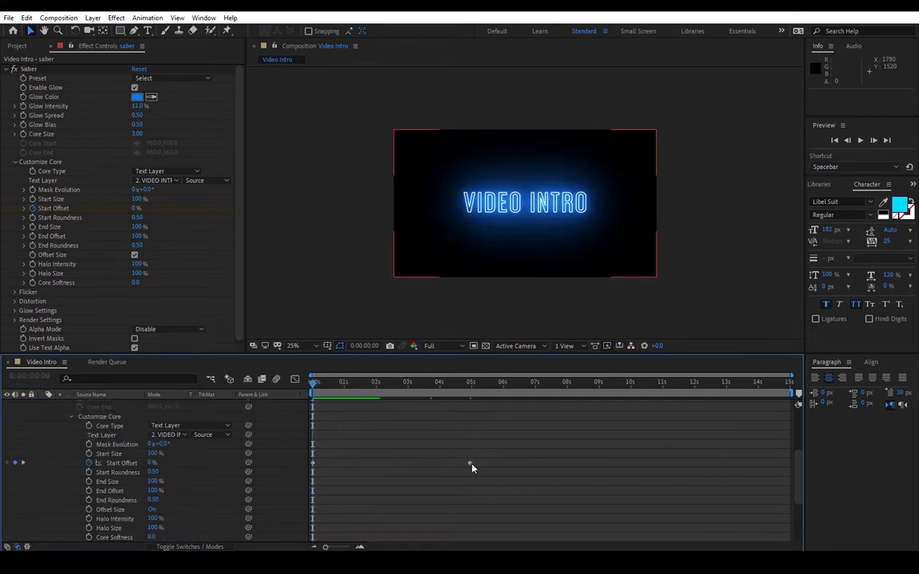
left_click_drag(415, 465, 409, 469)
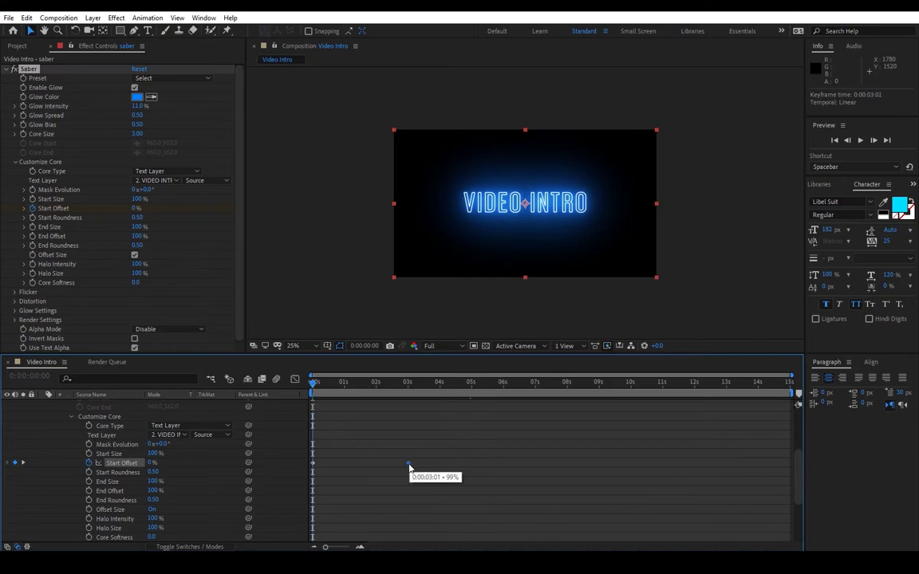
left_click(860, 140)
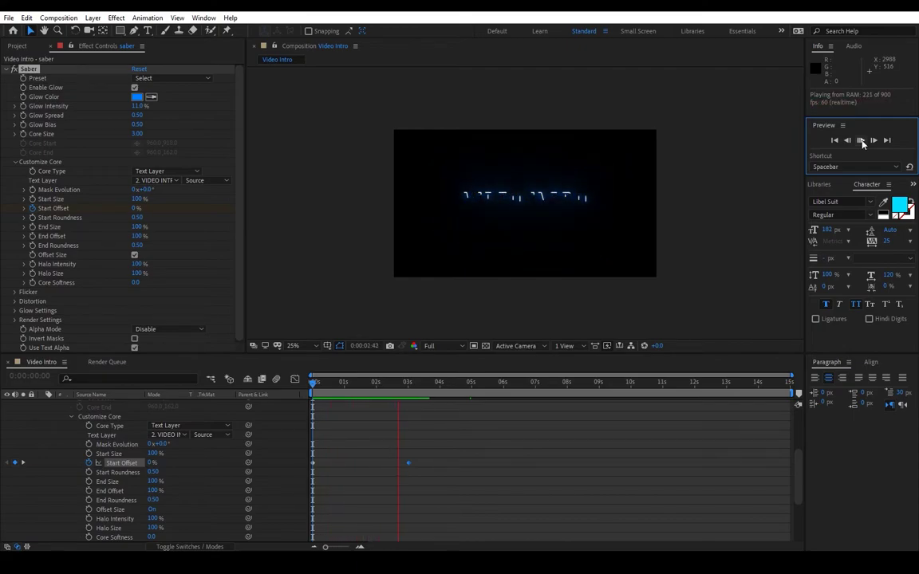
left_click(860, 139)
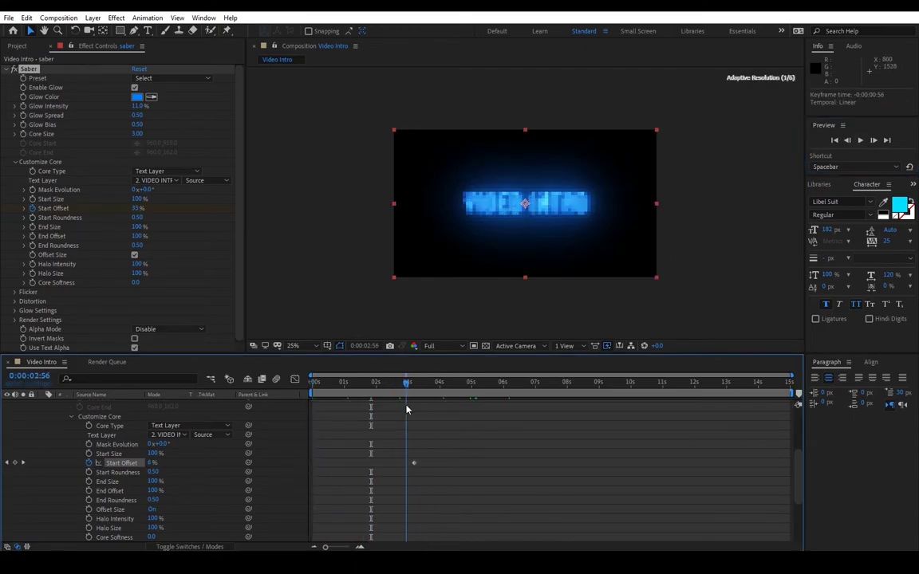
key("Home")
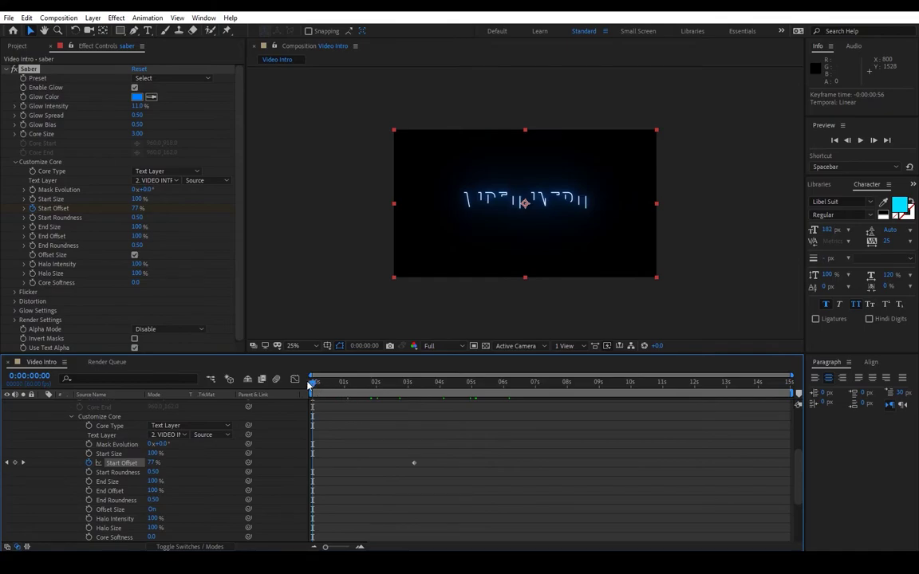
left_click_drag(317, 386, 334, 403)
key("Caps_Lock")
key("Caps_Lock")
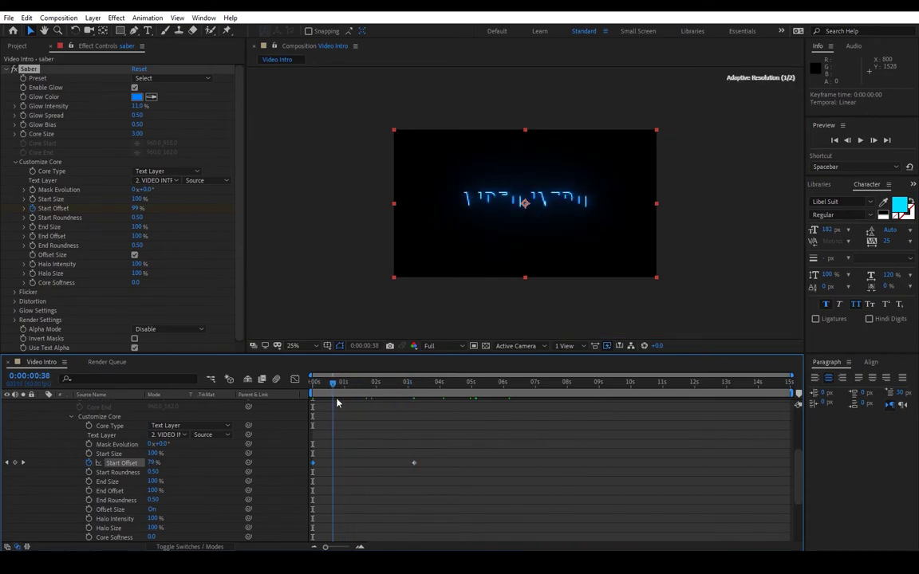
key("Home")
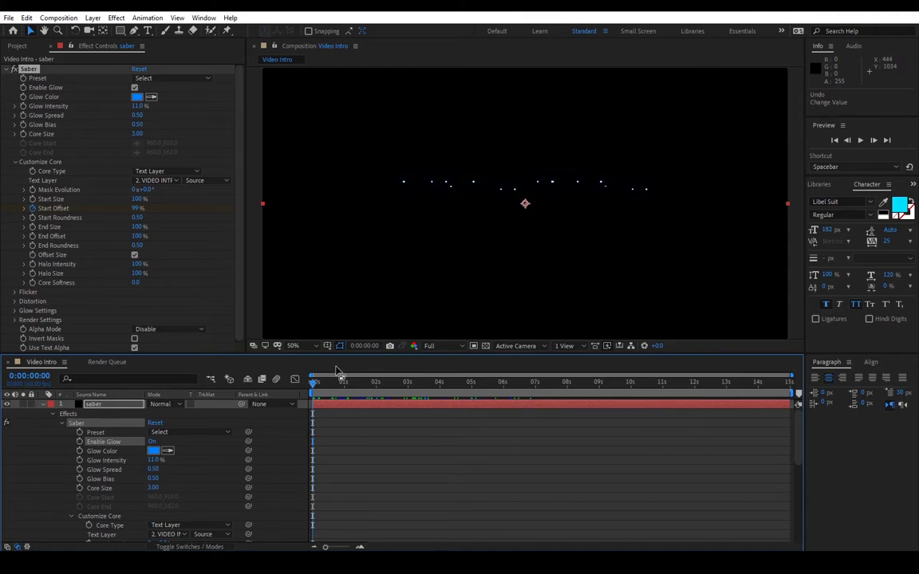
Keyframe Saber Core Size at 3.00 near 0:00:00:55 and 0 at the start, then preview.
left_click(99, 478)
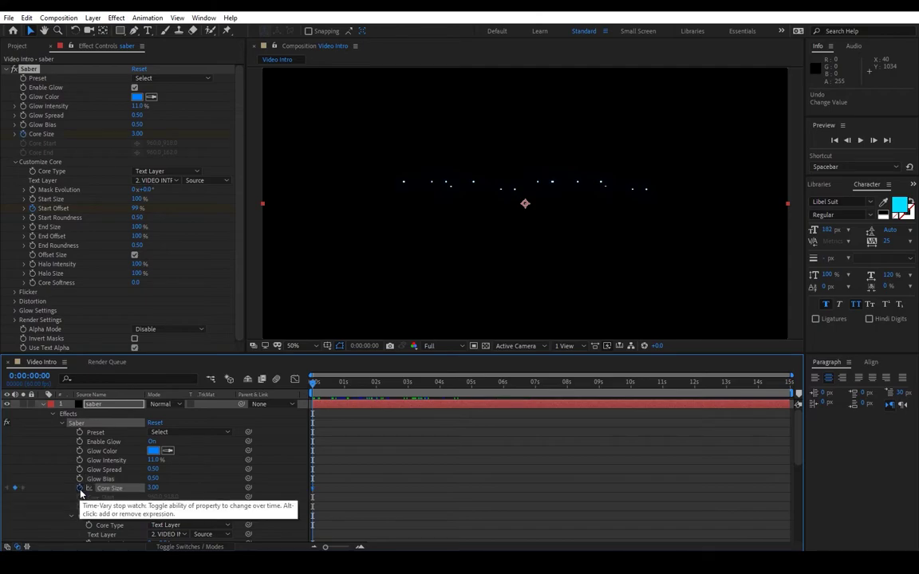
left_click(79, 488)
key("Caps_Lock")
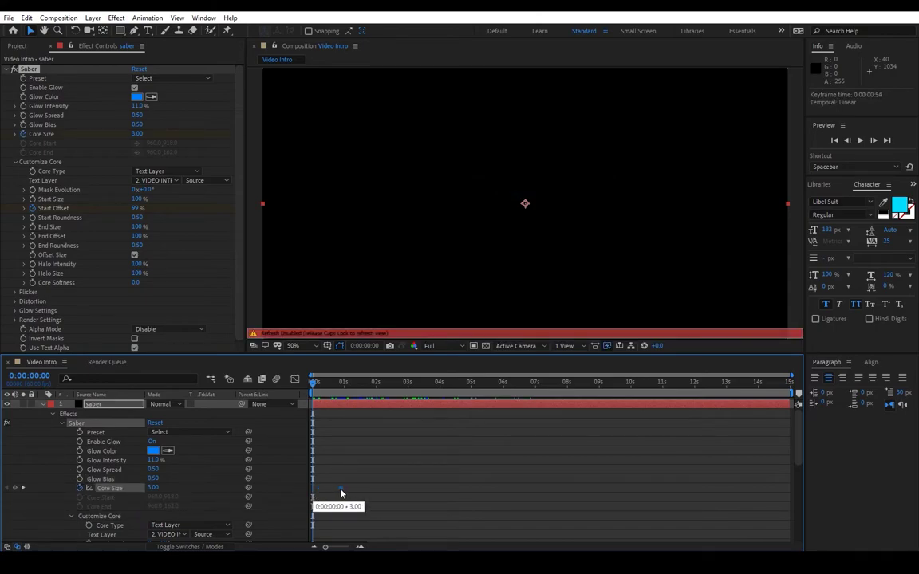
key("Caps_Lock")
left_click_drag(341, 493, 341, 493)
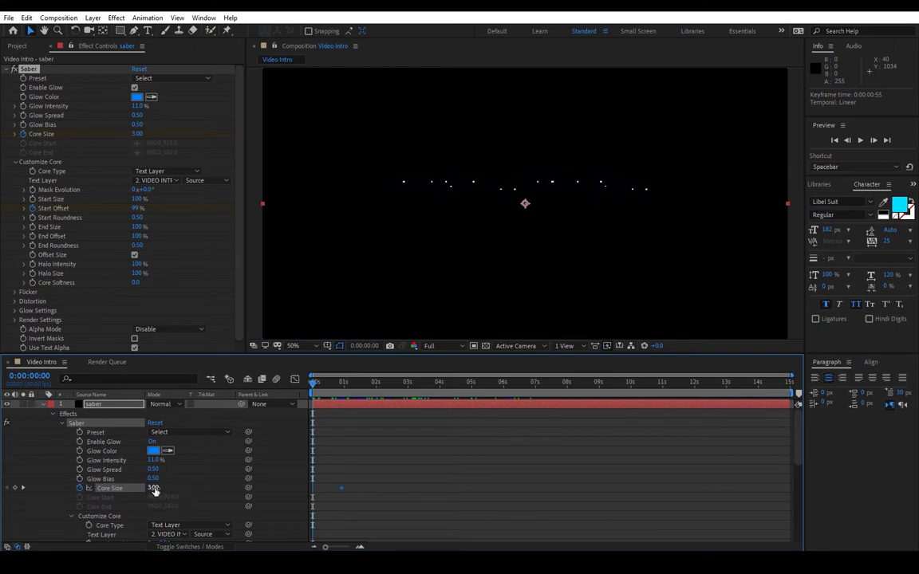
left_click_drag(154, 491, 144, 488)
scroll(707, 184, "down", 2)
left_click(700, 250)
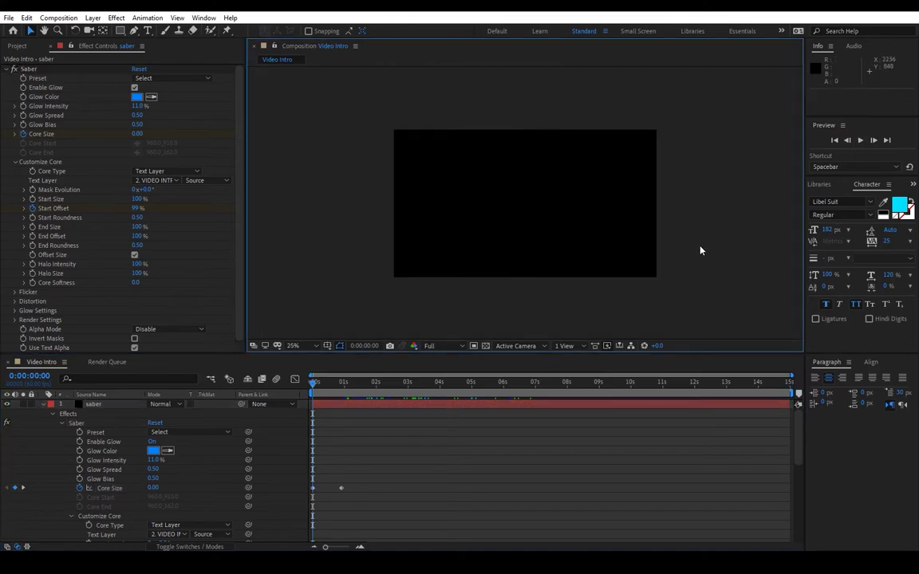
left_click(861, 141)
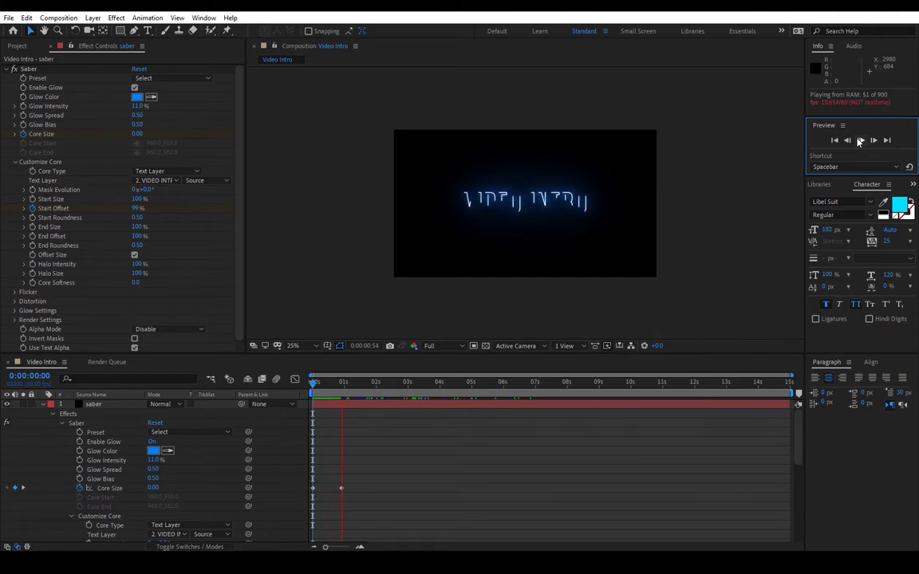
Stop the preview, scrub through the title, and park the playhead near 0:00:04:59.
key("Caps_Lock")
left_click_drag(349, 397, 315, 398)
key("Caps_Lock")
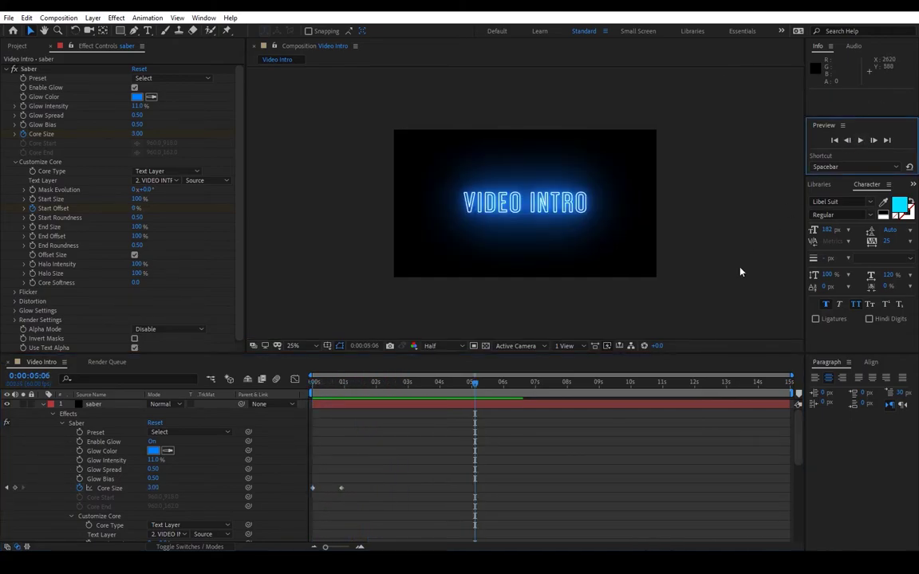
left_click(472, 384)
key("Caps_Lock")
key("Caps_Lock")
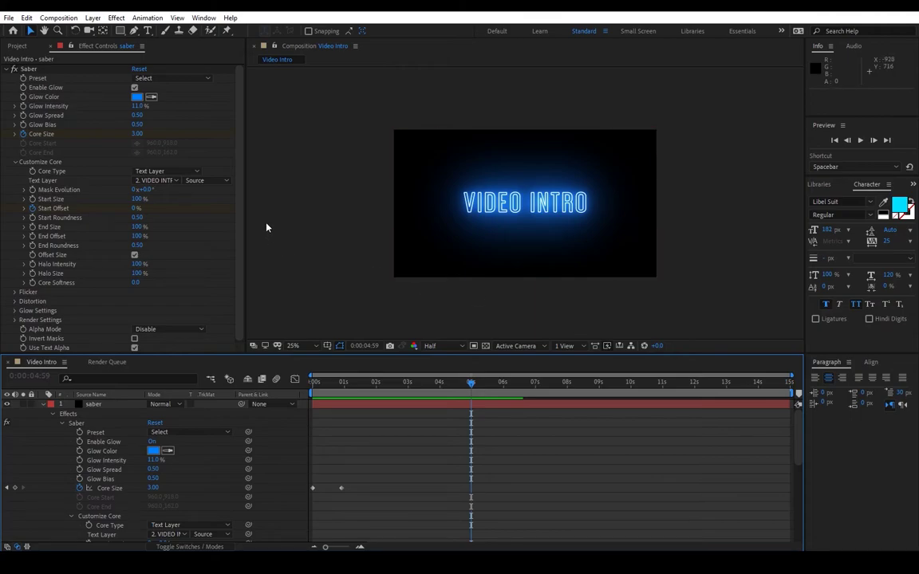
Collapse the saber layer and reveal the VIDEO INTRO layer's transform properties.
scroll(137, 416, "down", 2)
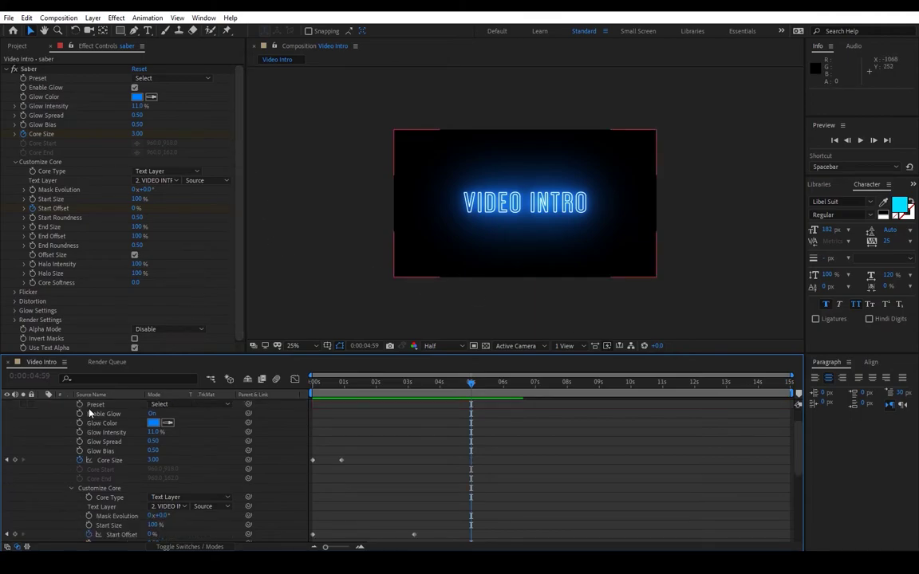
scroll(90, 413, "up", 2)
left_click(43, 405)
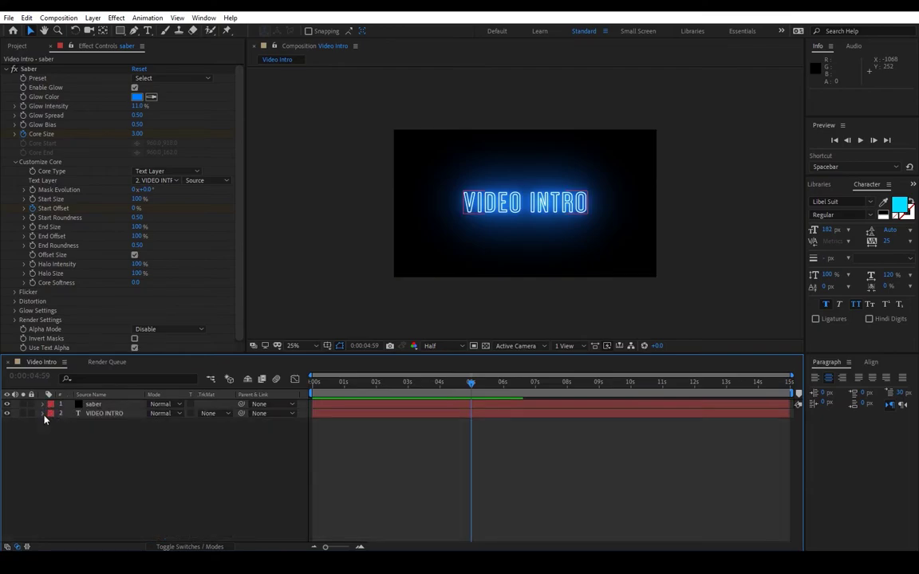
left_click(42, 408)
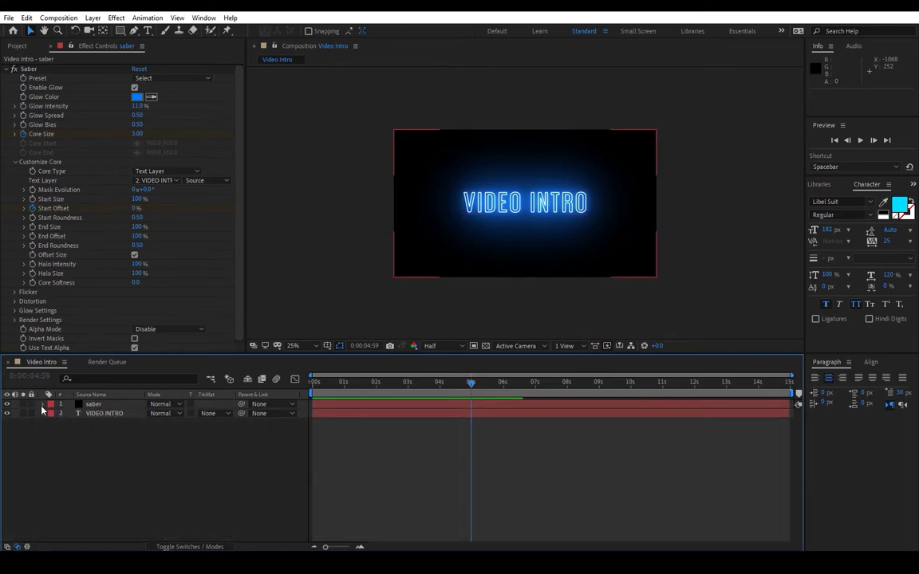
left_click(43, 413)
left_click(128, 412)
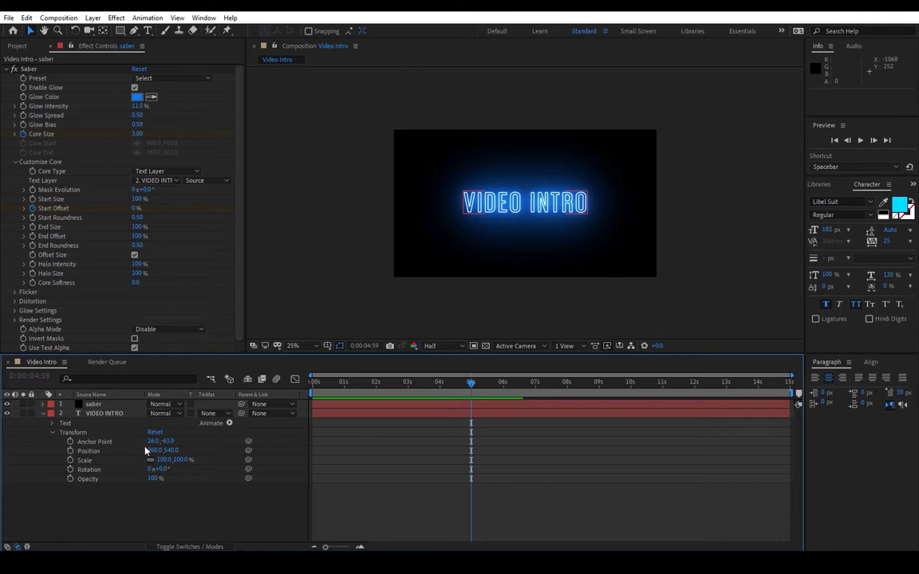
Keyframe VIDEO INTRO's Scale at 100% at 4:59, scaling it to about 2639% at 6 seconds.
left_click(70, 461)
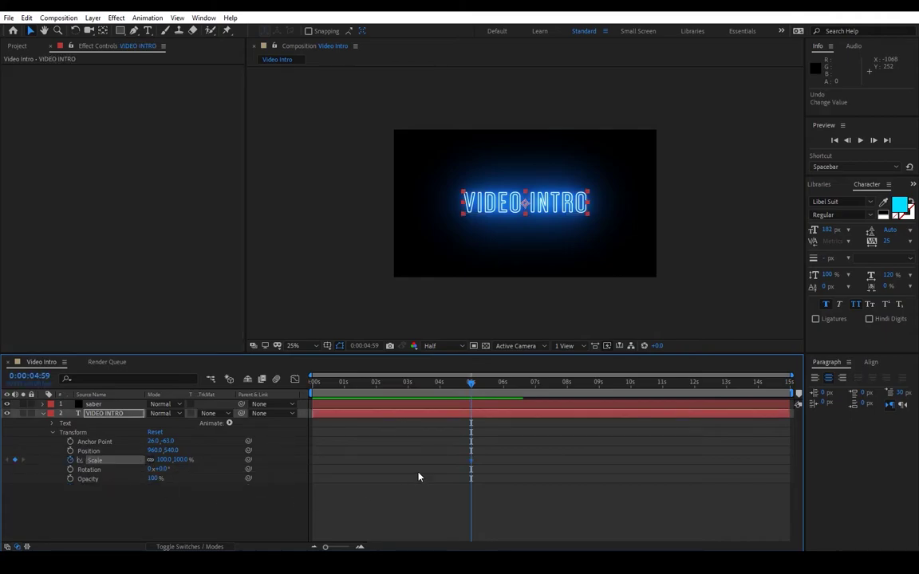
mouse_move(470, 468)
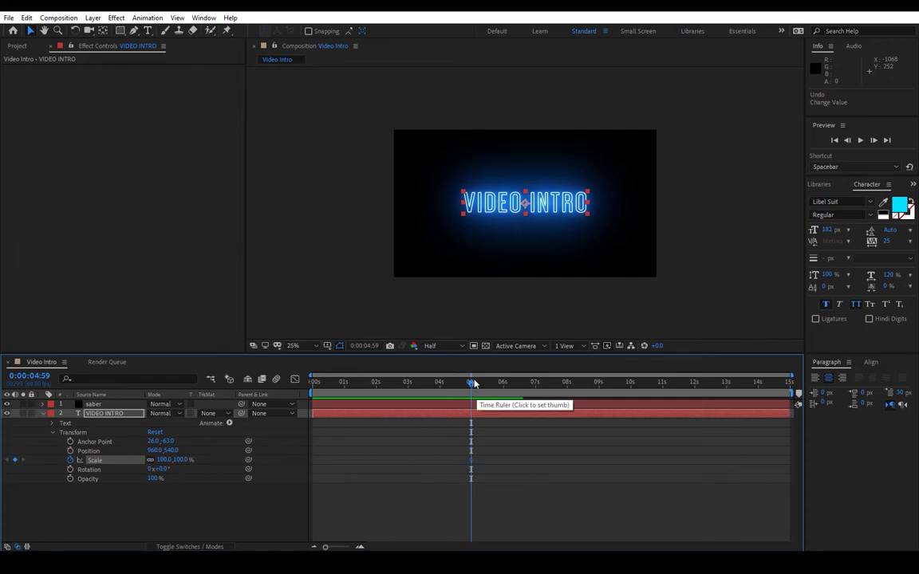
left_click_drag(472, 384, 503, 391)
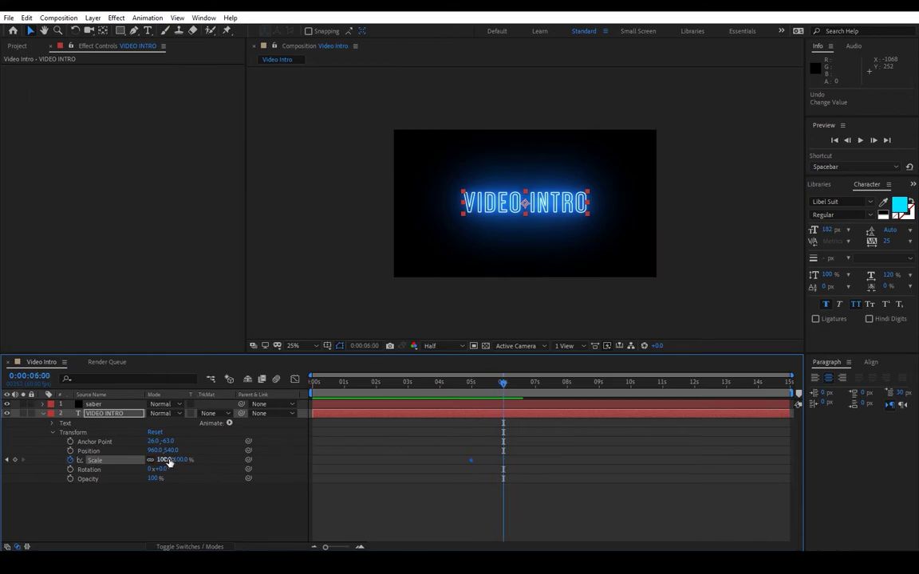
left_click_drag(159, 460, 909, 461)
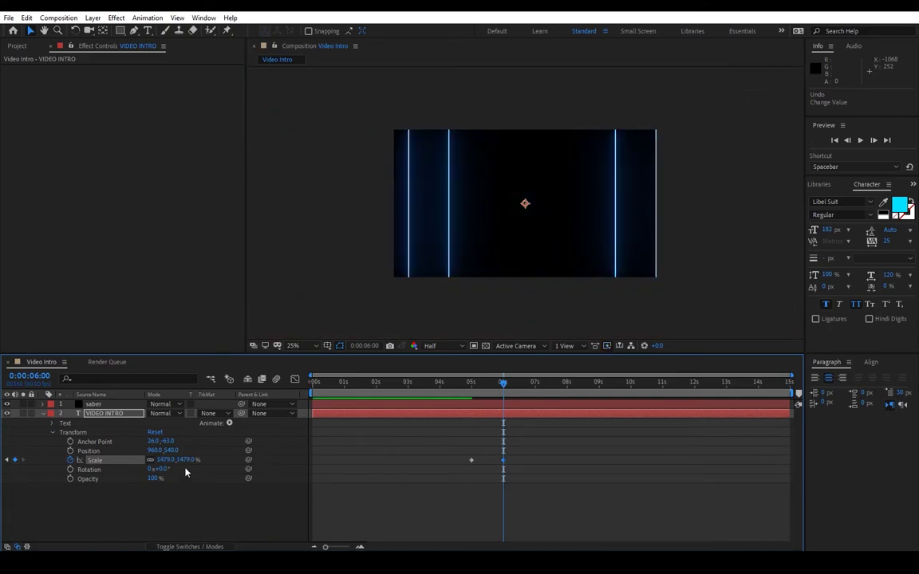
left_click_drag(171, 460, 785, 452)
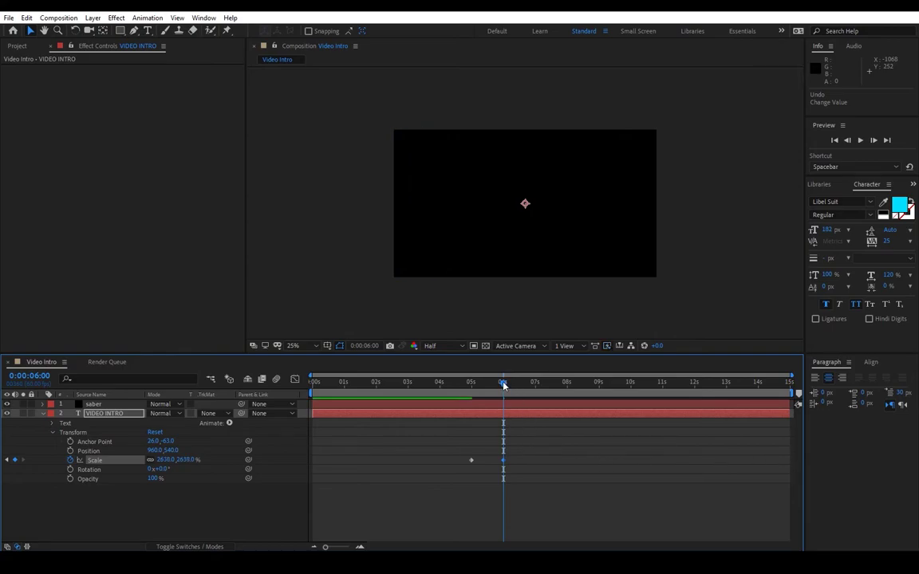
Preview the intro from the start, then park the playhead near 4 seconds.
left_click_drag(510, 386, 312, 386)
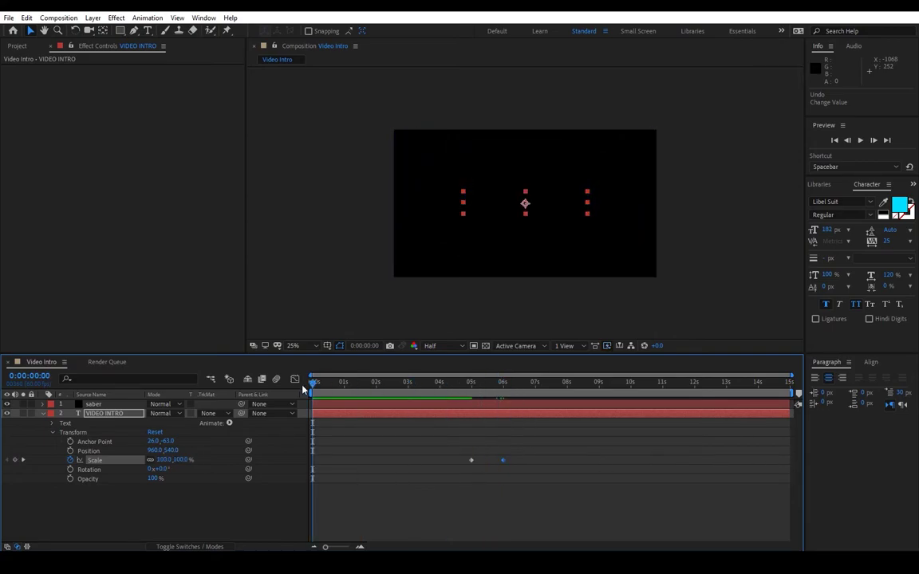
left_click(859, 141)
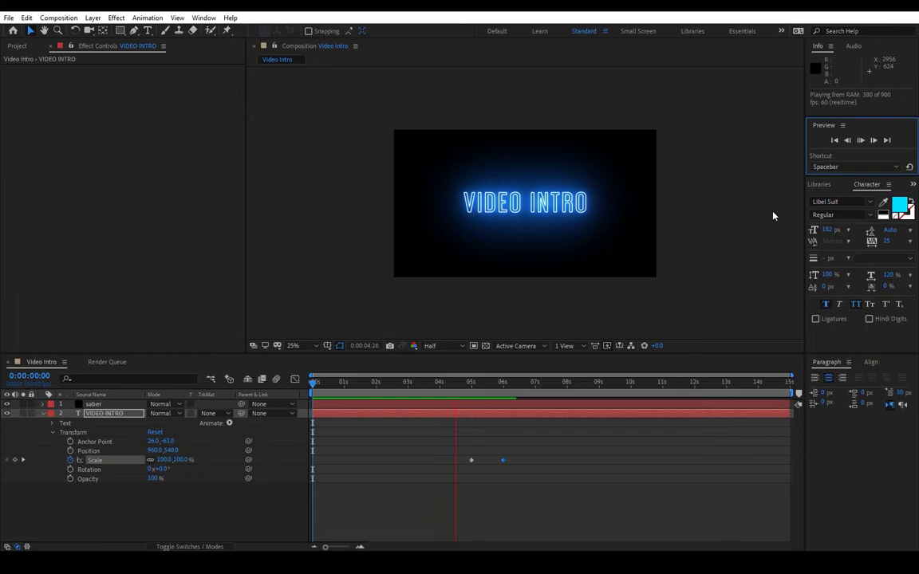
left_click(860, 141)
left_click_drag(519, 383, 451, 395)
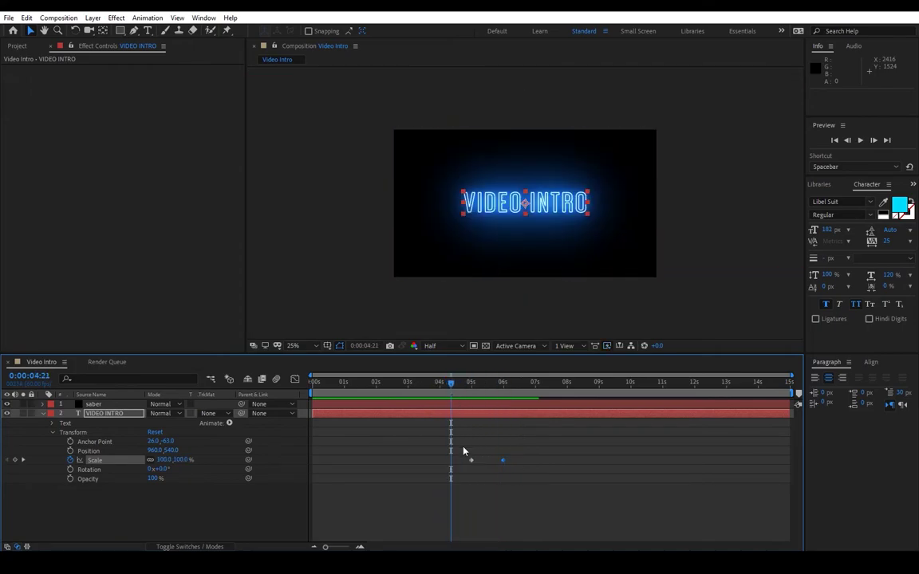
Move the first Scale keyframe to 4:21 and apply Easy Ease Out to it.
left_click_drag(470, 460, 451, 462)
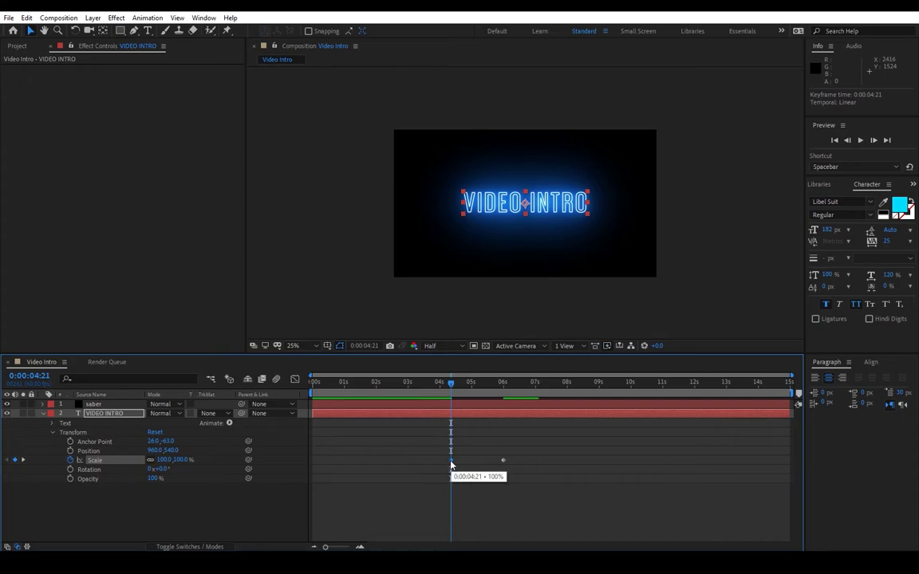
right_click(451, 465)
mouse_move(518, 453)
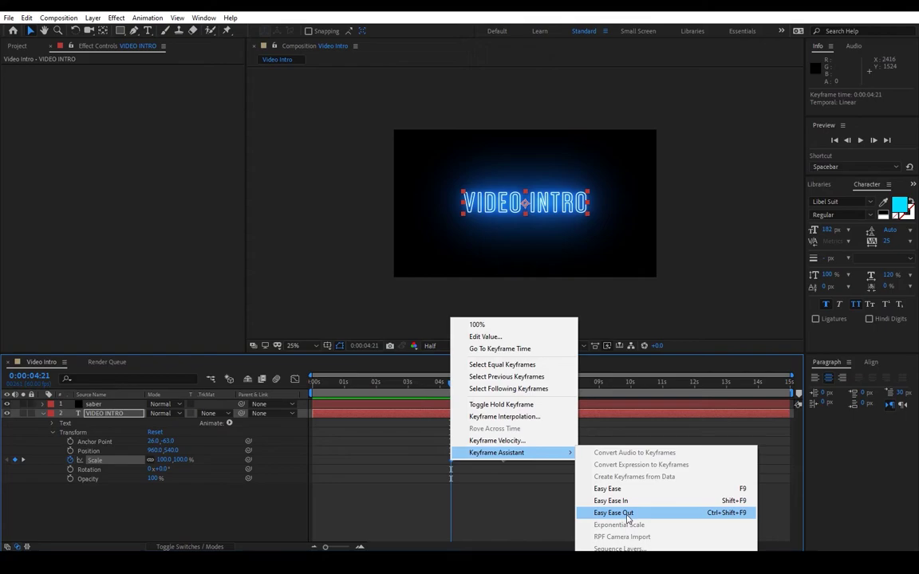
left_click(627, 515)
Preview the eased scale-up exit from just before 4 seconds.
left_click(437, 382)
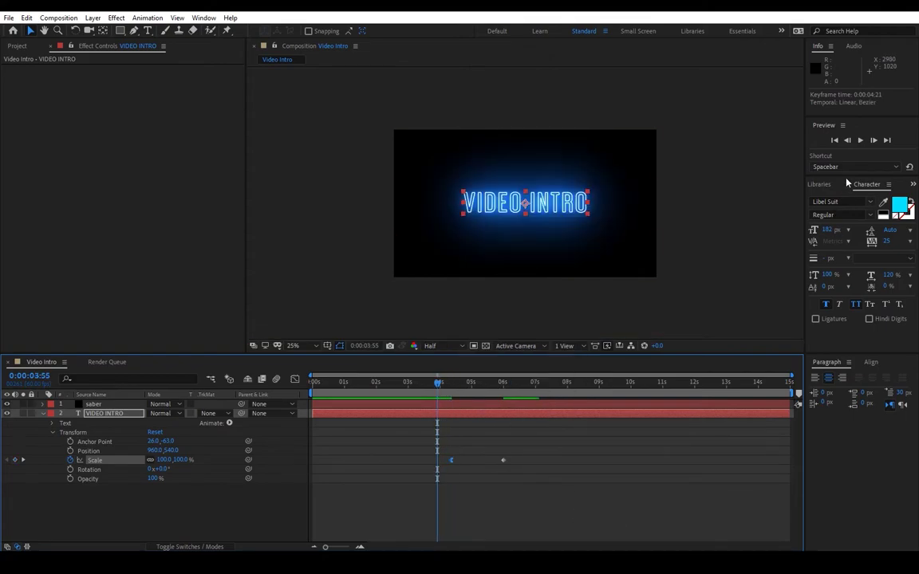
left_click(860, 141)
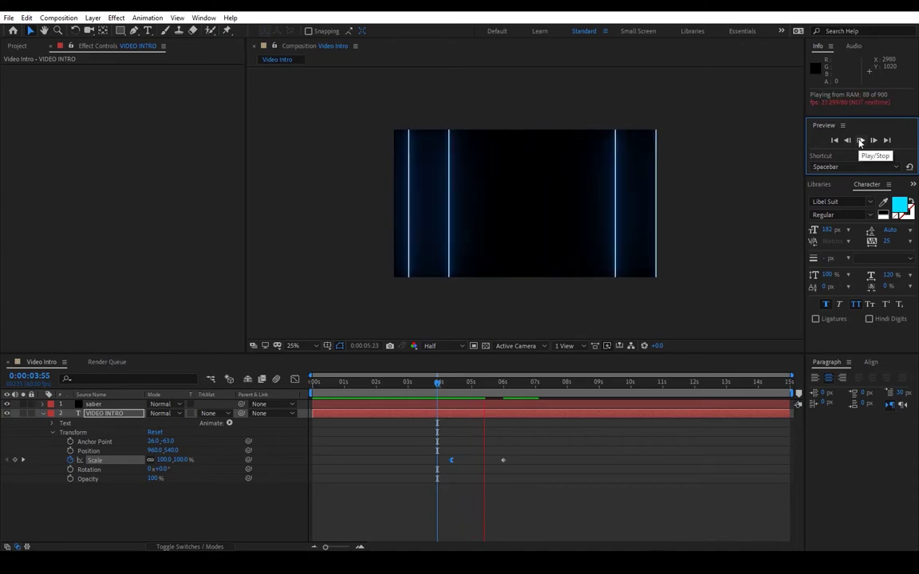
left_click(449, 383)
Scrub around the 4:20 Scale keyframe to check where the text starts growing.
left_click(452, 384)
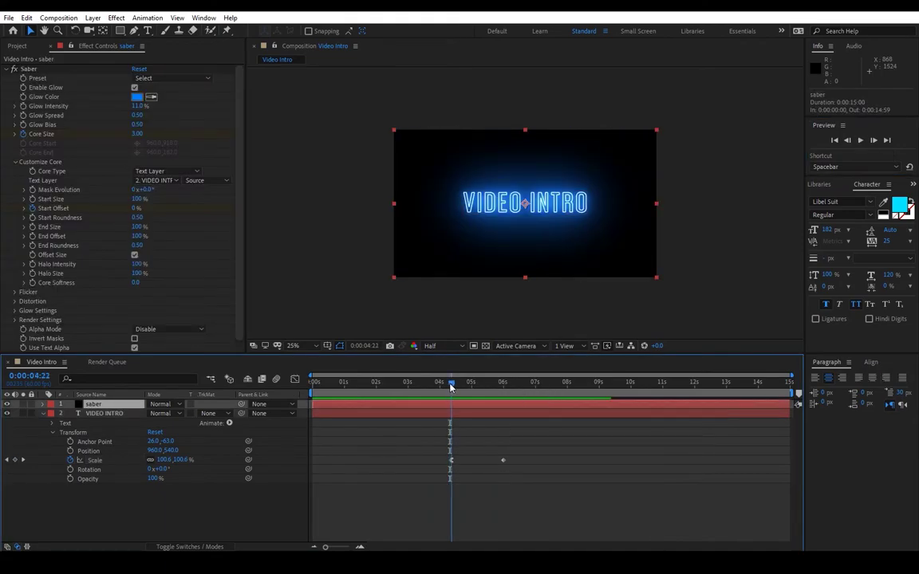
left_click_drag(453, 387, 450, 384)
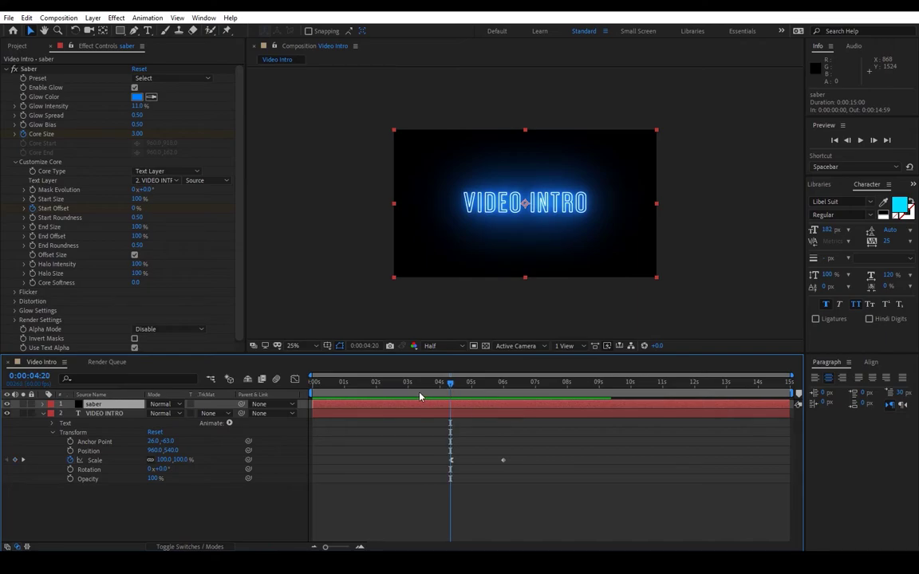
key("Caps_Lock")
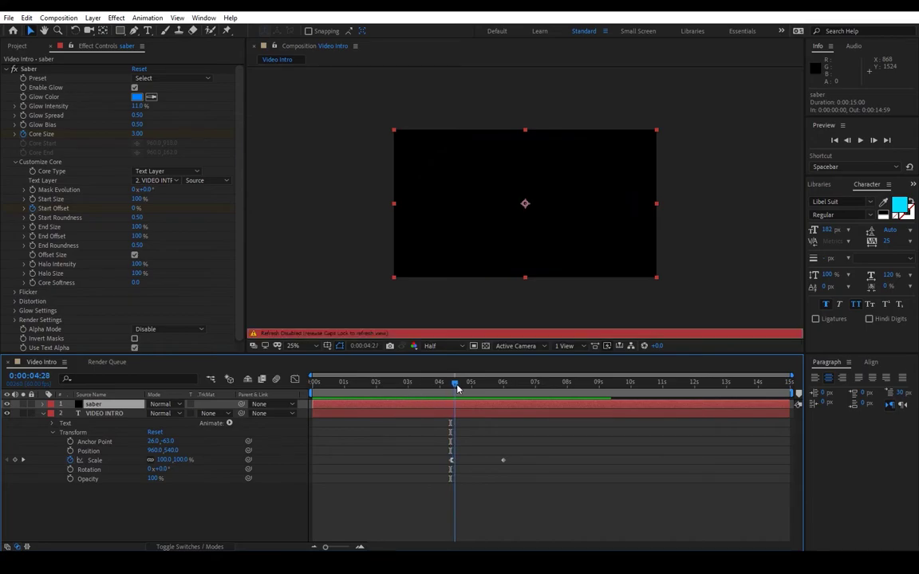
left_click_drag(451, 386, 440, 412)
key("Caps_Lock")
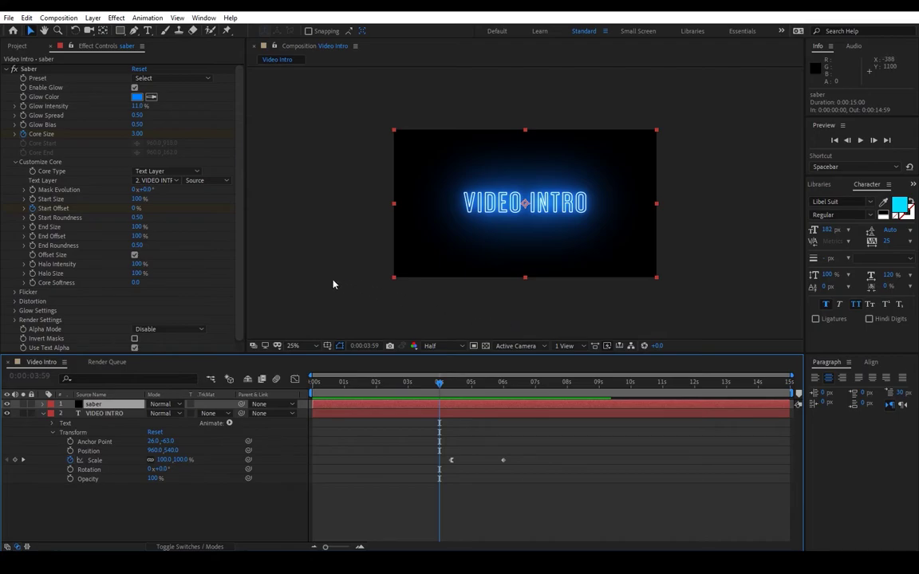
left_click(299, 251)
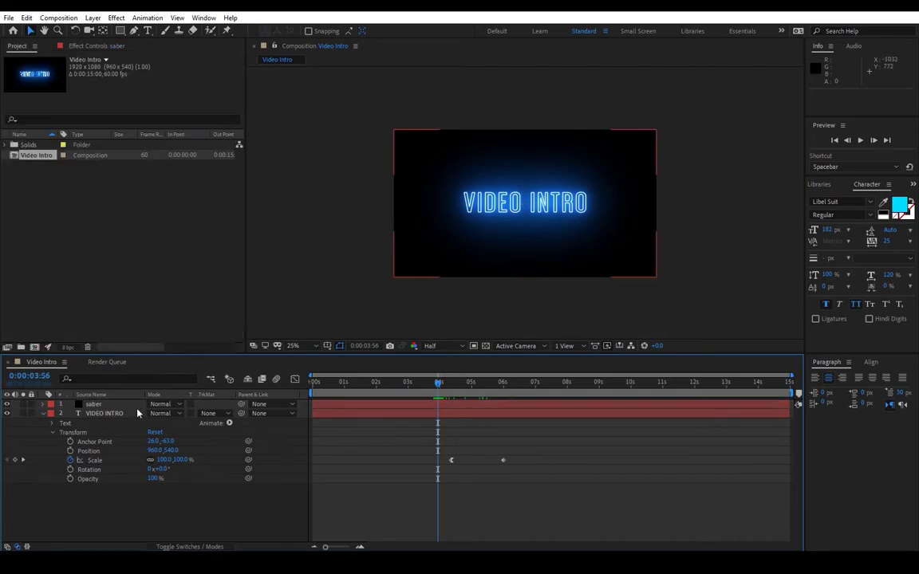
Keyframe the saber's Start Offset from 0% at 3:56 to 100% around 5:10.
left_click(80, 405)
left_click(44, 403, "ctrl")
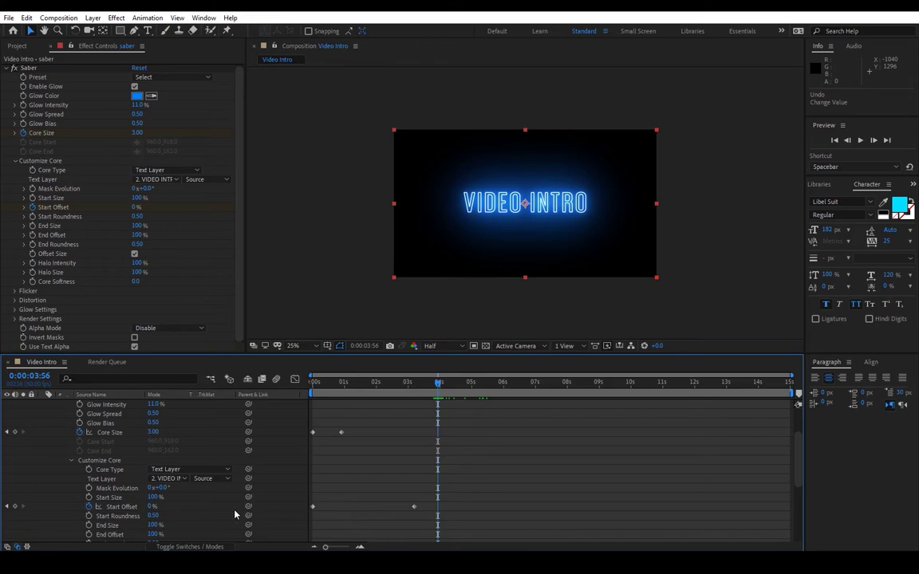
left_click(14, 506)
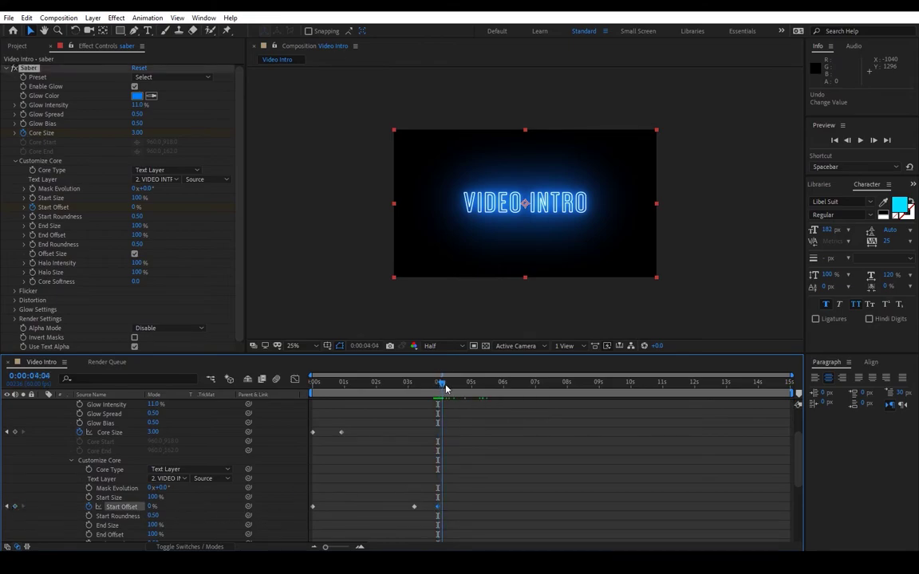
left_click_drag(441, 390, 477, 397)
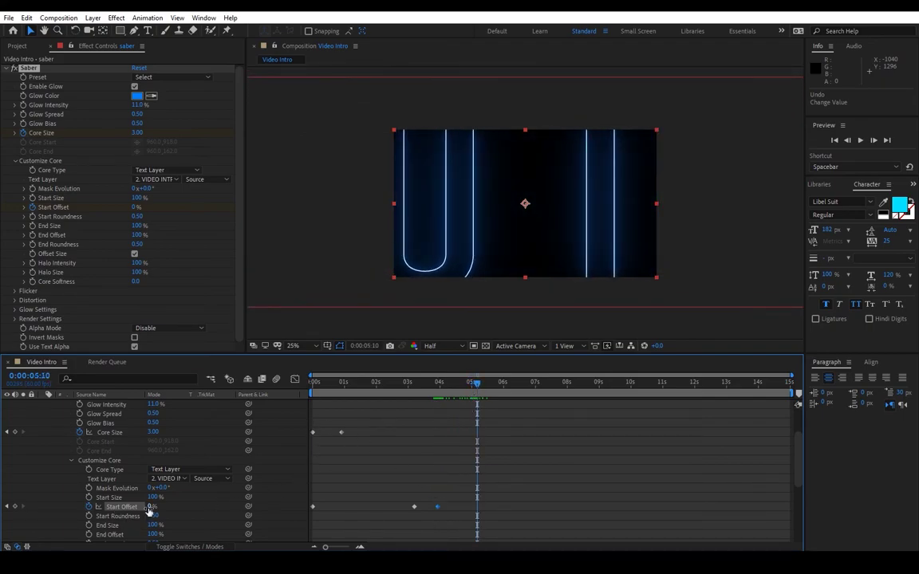
left_click_drag(150, 506, 231, 519)
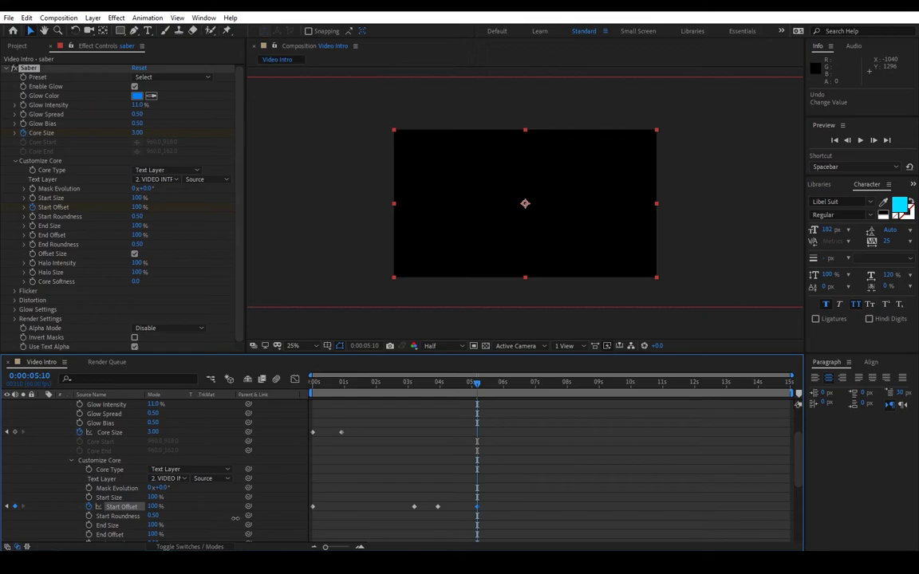
left_click_drag(476, 389, 444, 386)
key("Caps_Lock")
key("Caps_Lock")
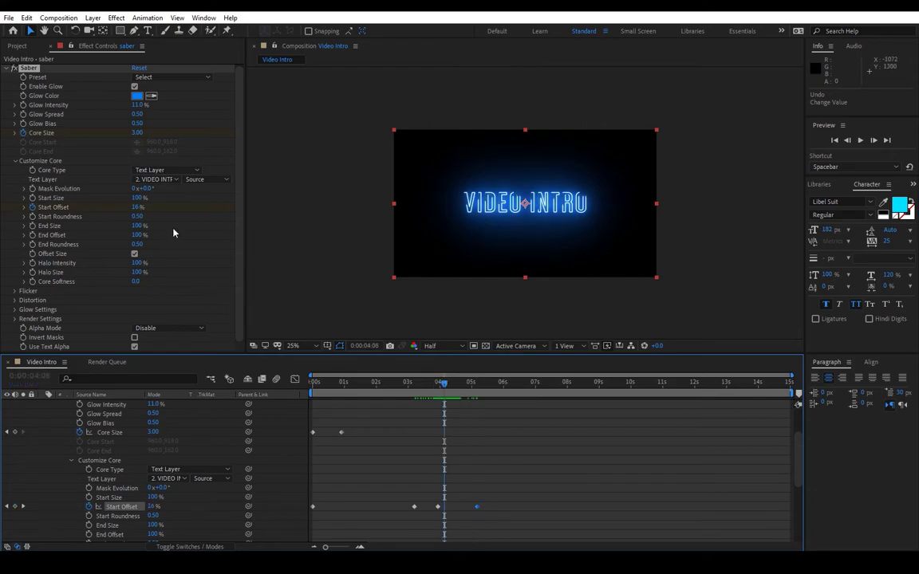
left_click_drag(163, 356, 162, 300)
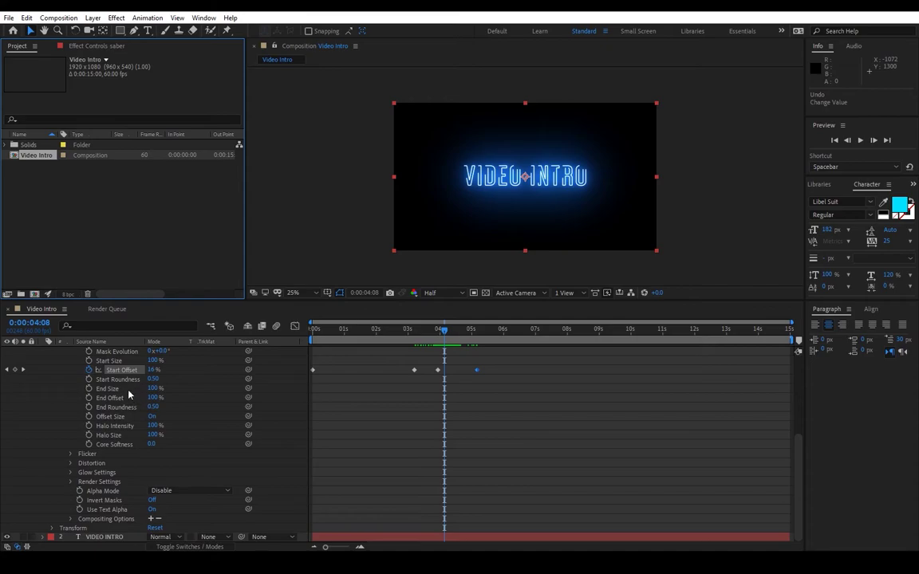
Expand Distortion > Core Distortion and move the Distortion Amount keyframe to 3:56.
left_click(70, 463)
scroll(160, 472, "down", 1)
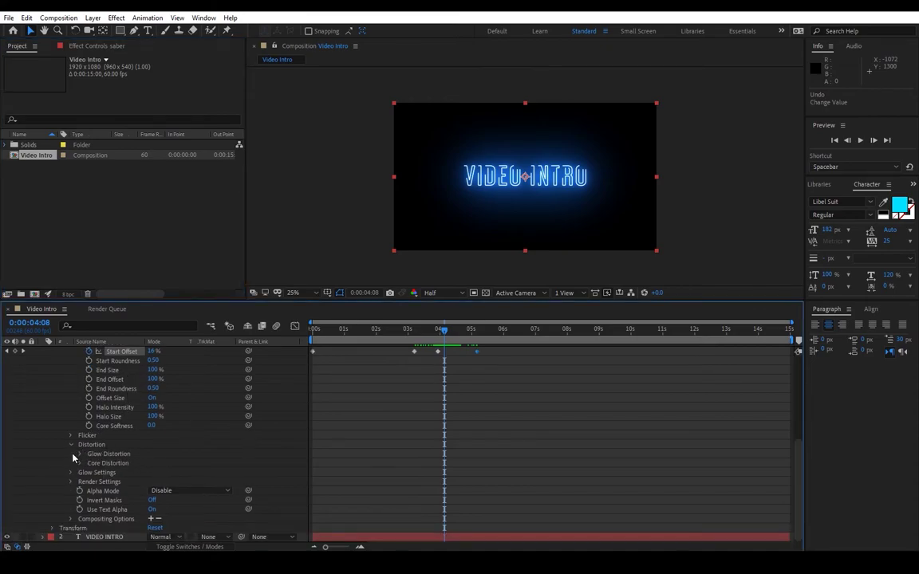
left_click(80, 462)
scroll(82, 456, "down", 3)
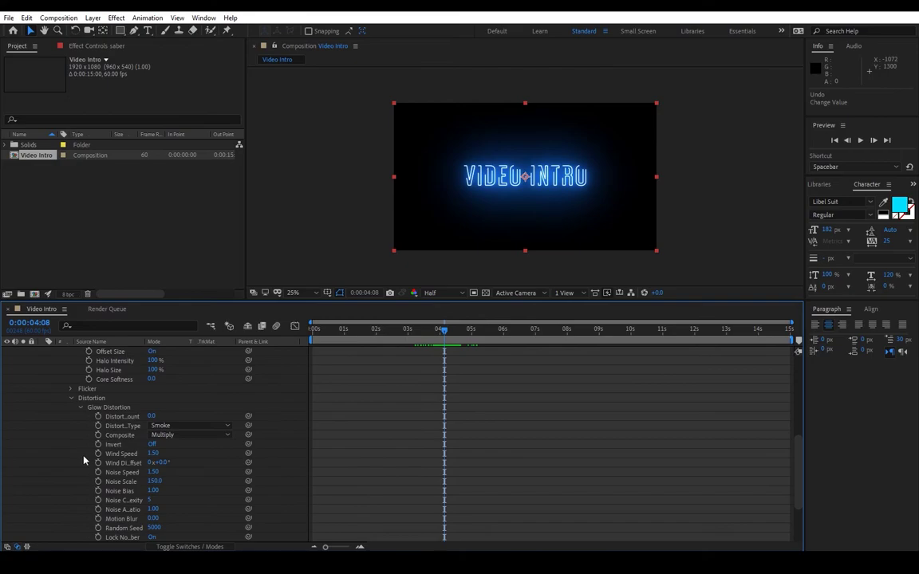
key("F3")
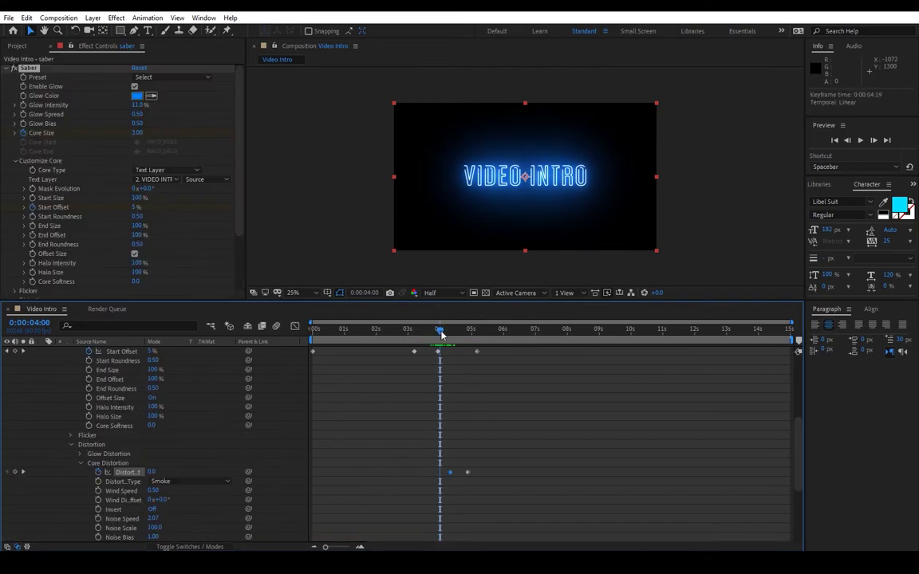
left_click_drag(441, 333, 437, 333)
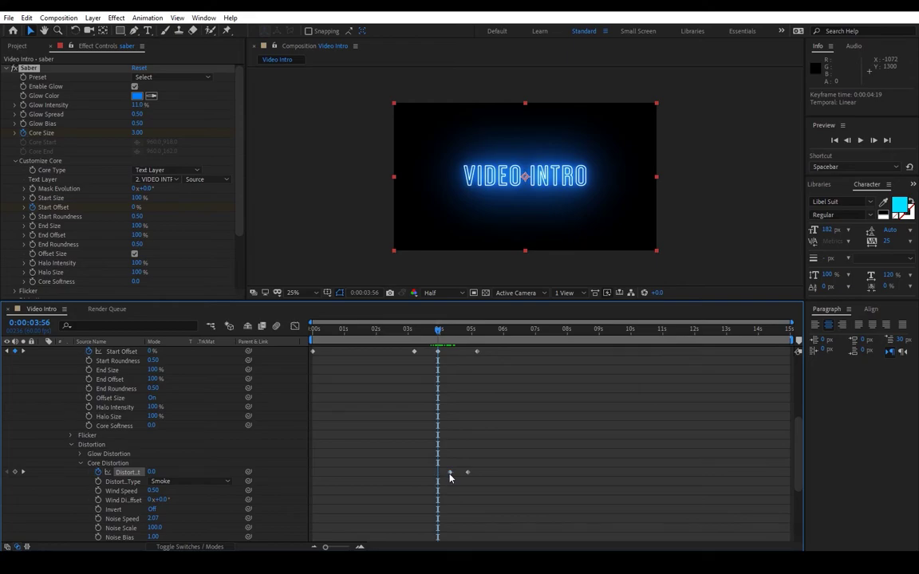
left_click_drag(449, 477, 437, 476)
left_click_drag(437, 333, 451, 333)
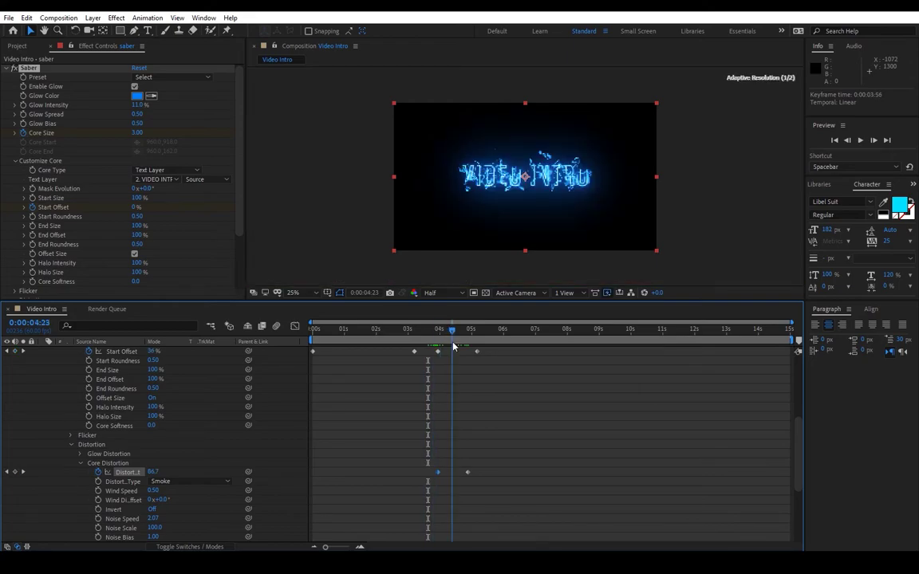
Keyframe Motion Blur from 0.10 to 10 and Noise Scale from 100 to 210.
scroll(207, 479, "down", 2)
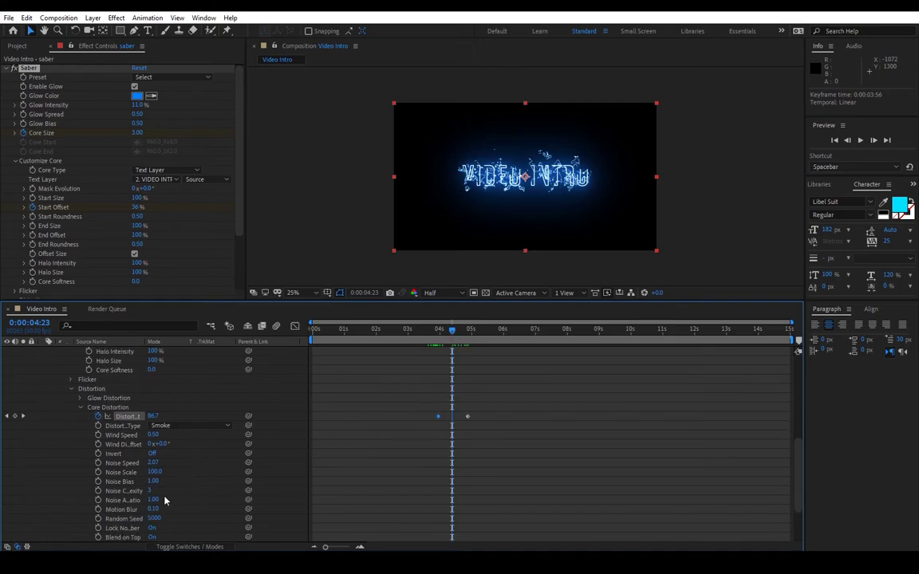
left_click(98, 509)
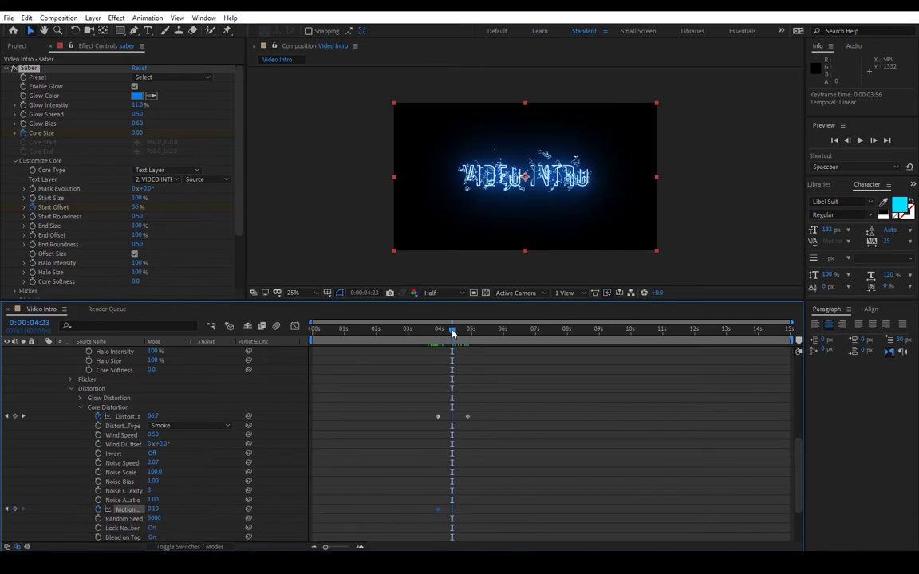
key("k")
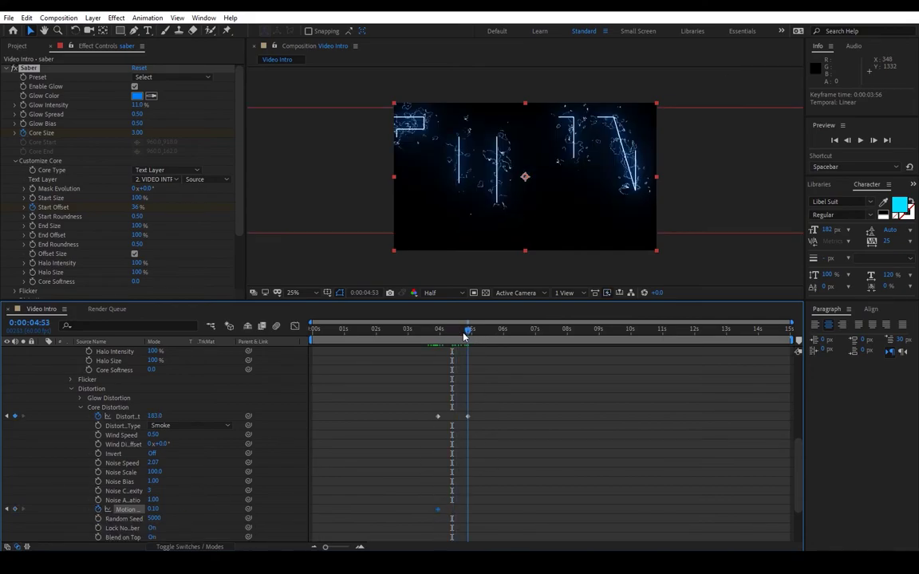
left_click_drag(154, 511, 283, 488)
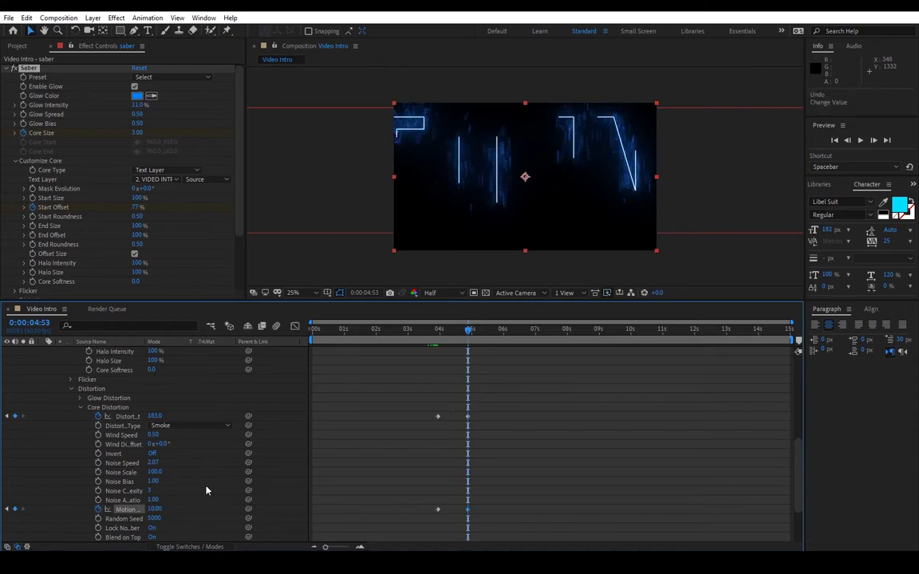
left_click(98, 472)
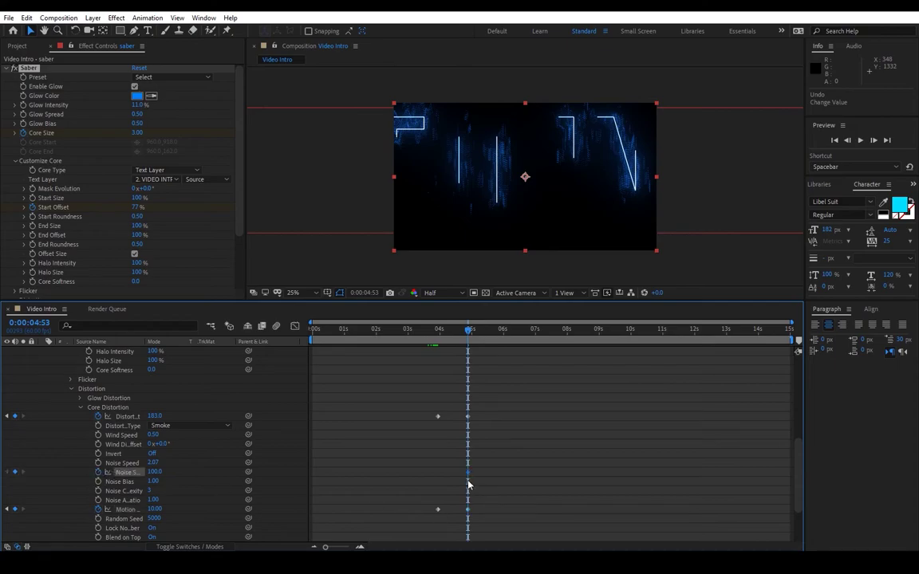
left_click_drag(468, 472, 440, 477)
left_click_drag(156, 472, 220, 473)
Preview the breaking-apart exit, then collapse the Core Distortion settings.
key("Caps_Lock")
key("Caps_Lock")
left_click_drag(468, 330, 425, 339)
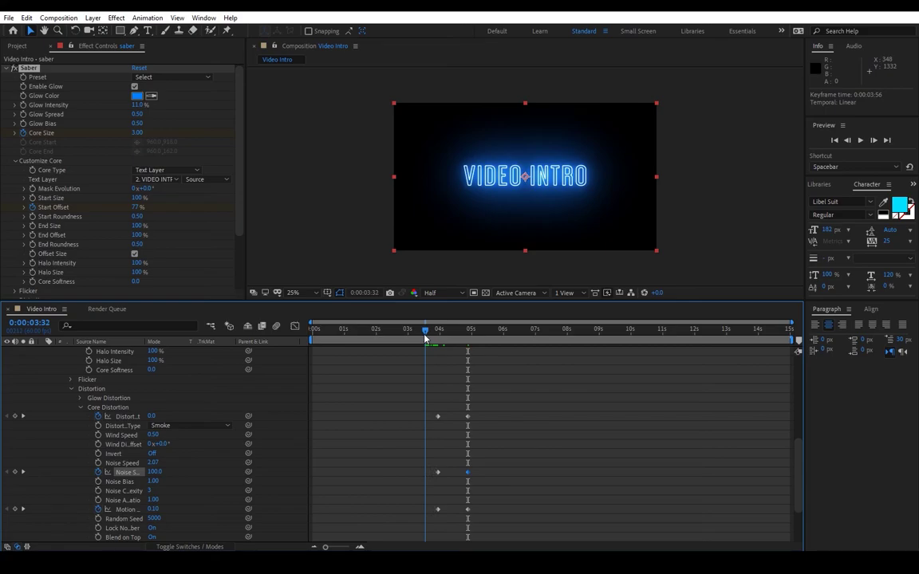
left_click(861, 140)
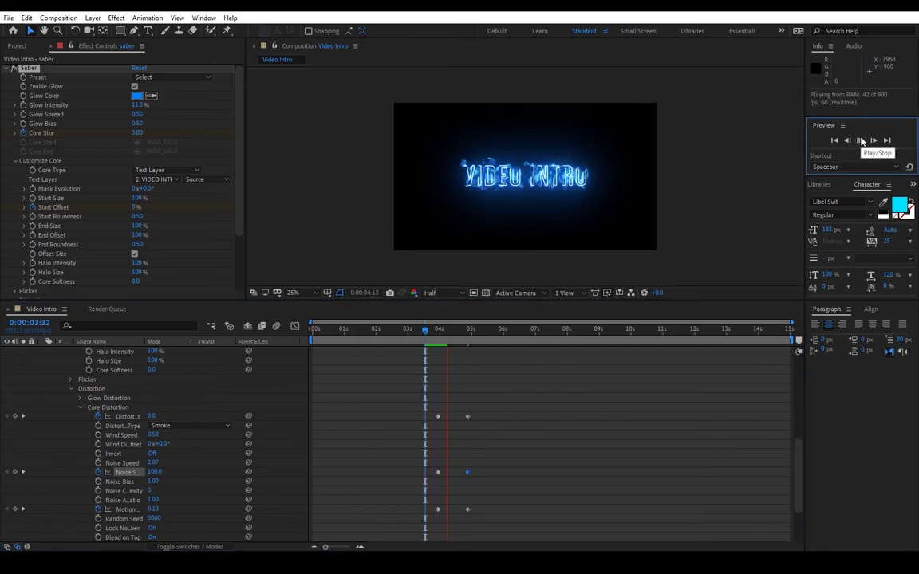
left_click(391, 309)
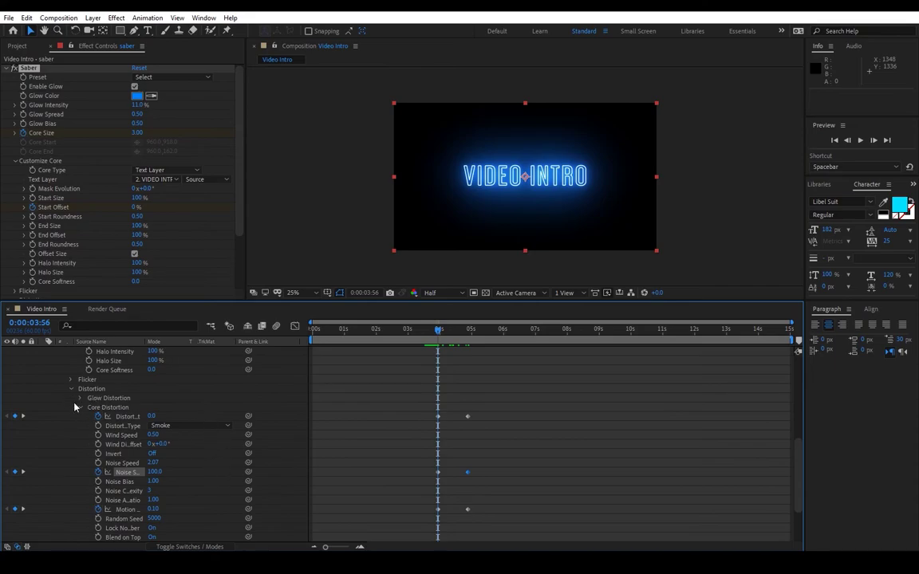
left_click(80, 408)
Keyframe the saber's Glow Intensity from 11% near 4:20 up to 93% at 5:10.
left_click(71, 482)
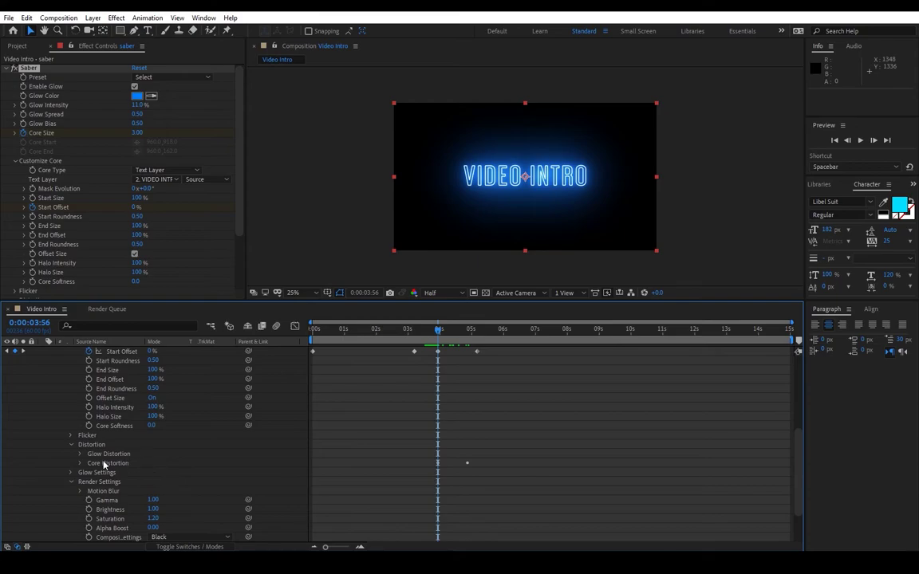
scroll(92, 465, "up", 6)
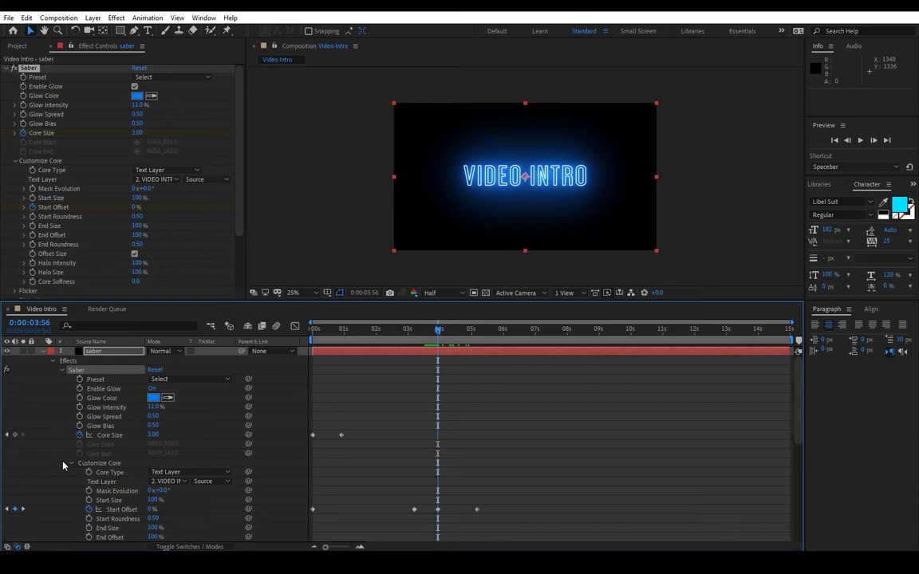
left_click(80, 407)
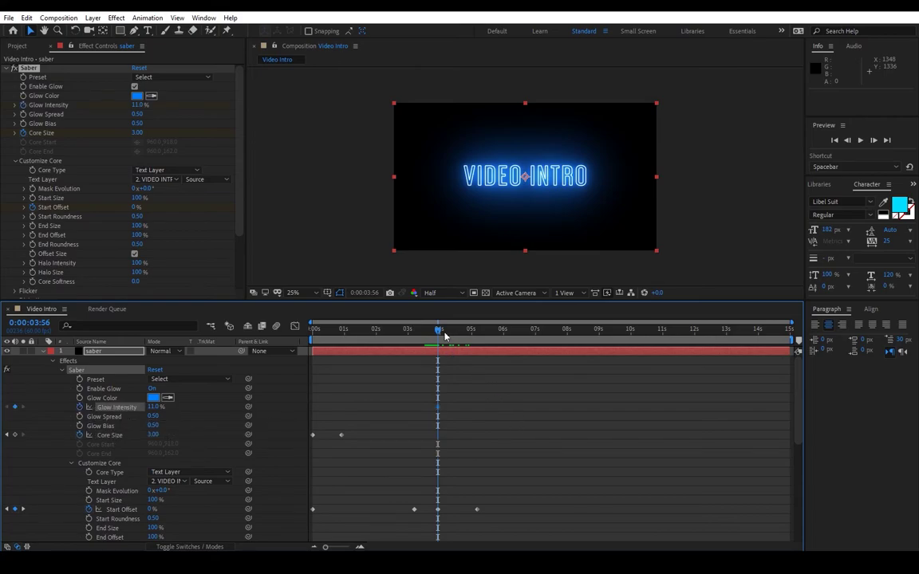
left_click_drag(439, 332, 463, 343)
left_click_drag(155, 407, 177, 407)
key("Caps_Lock")
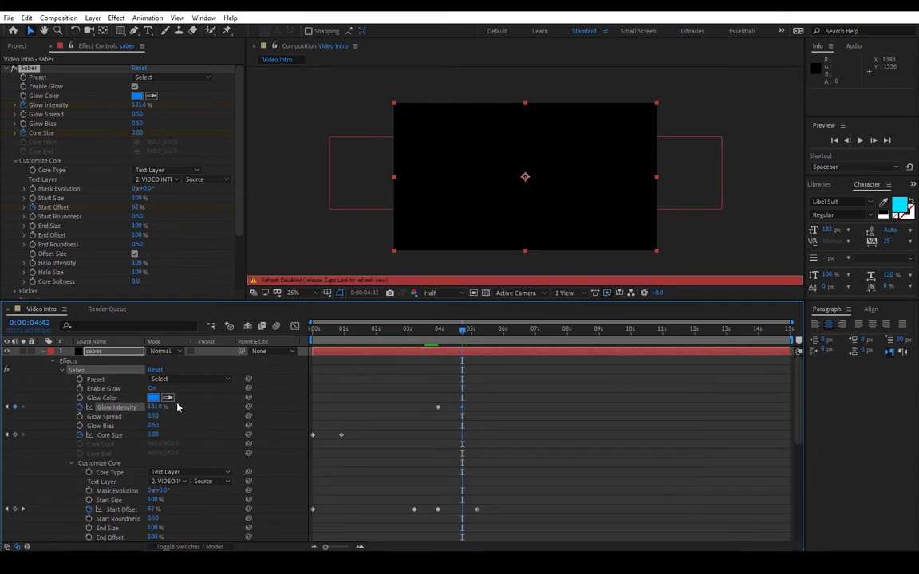
key("Caps_Lock")
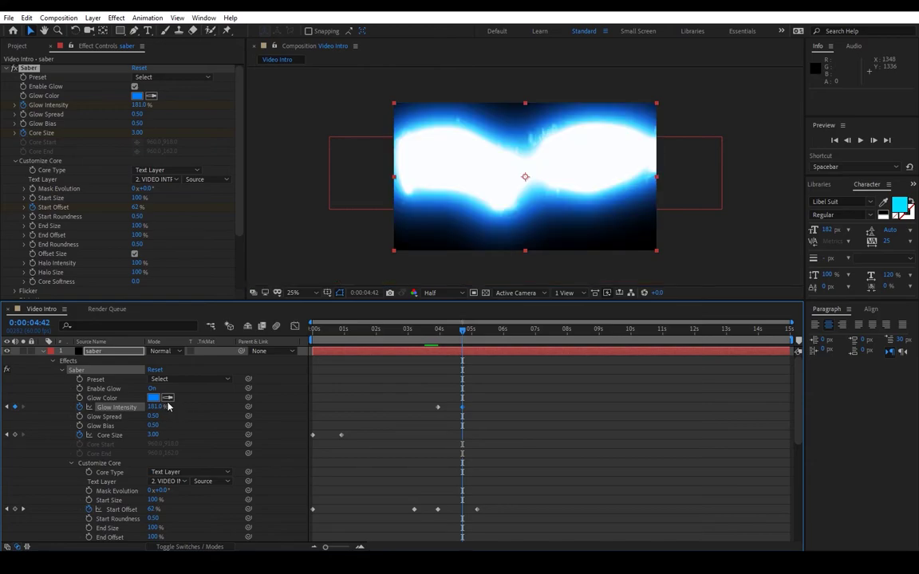
left_click_drag(177, 408, 92, 408)
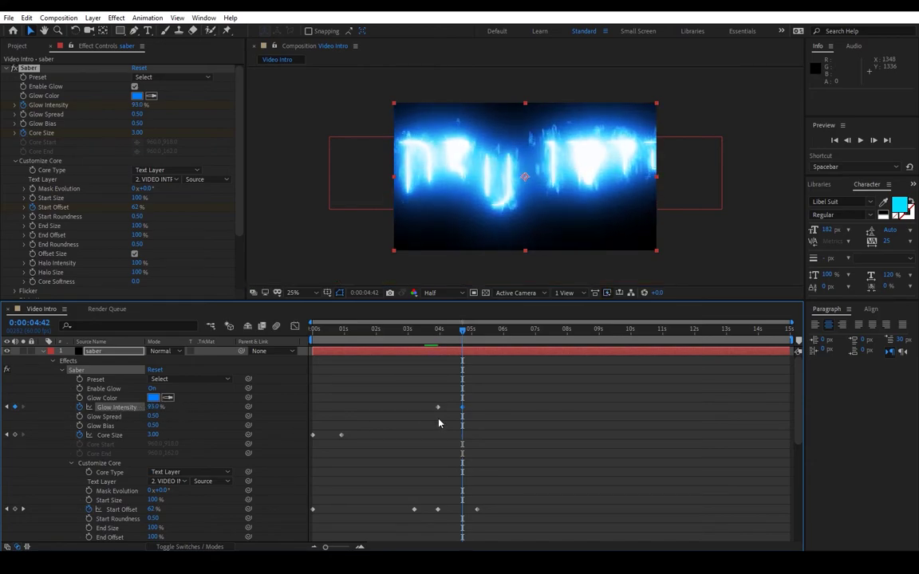
left_click_drag(461, 407, 476, 406)
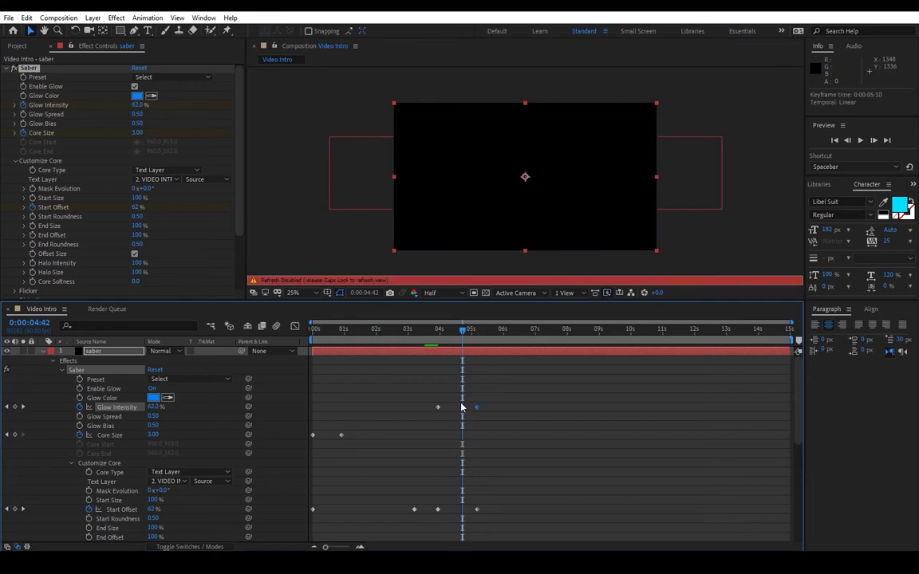
Preview the glowing exit from 3:26 and again from around 4:47.
left_click(422, 330)
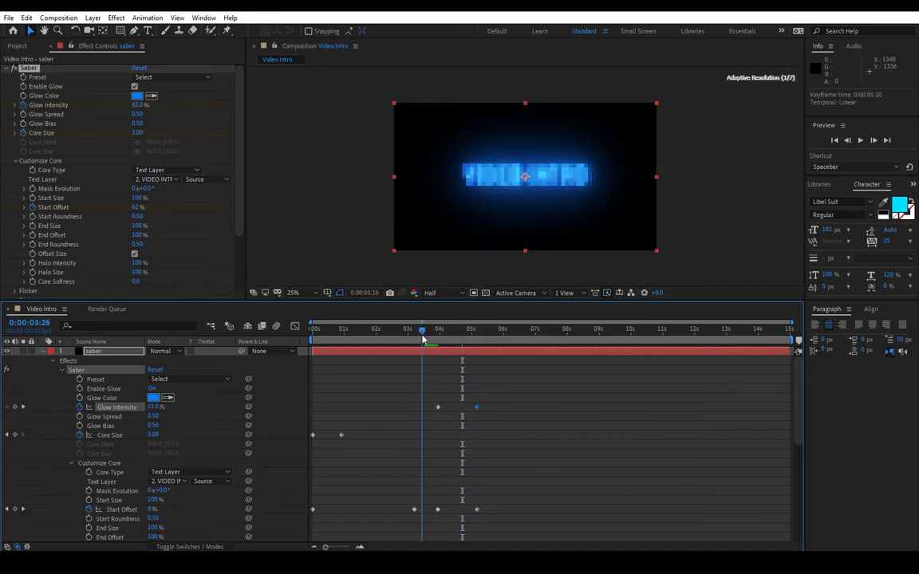
left_click(860, 142)
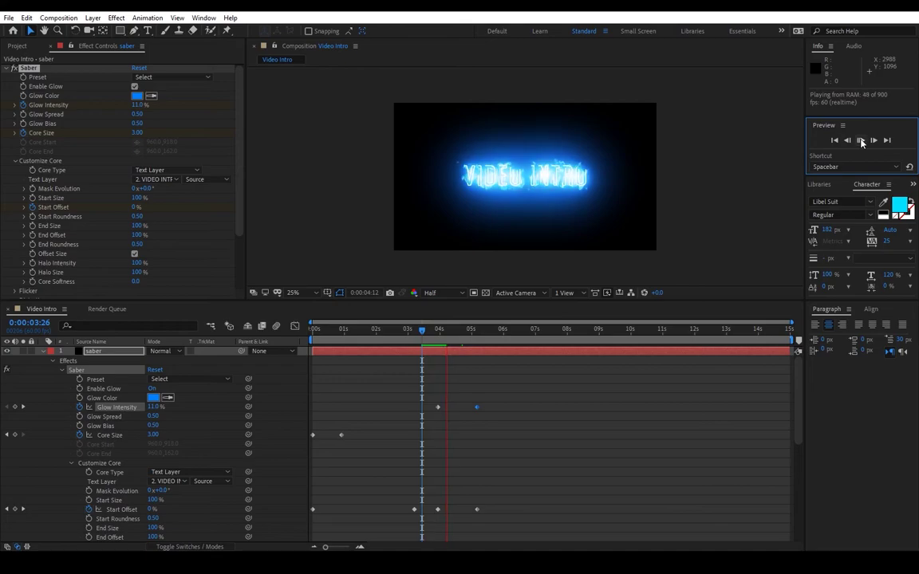
left_click(487, 356)
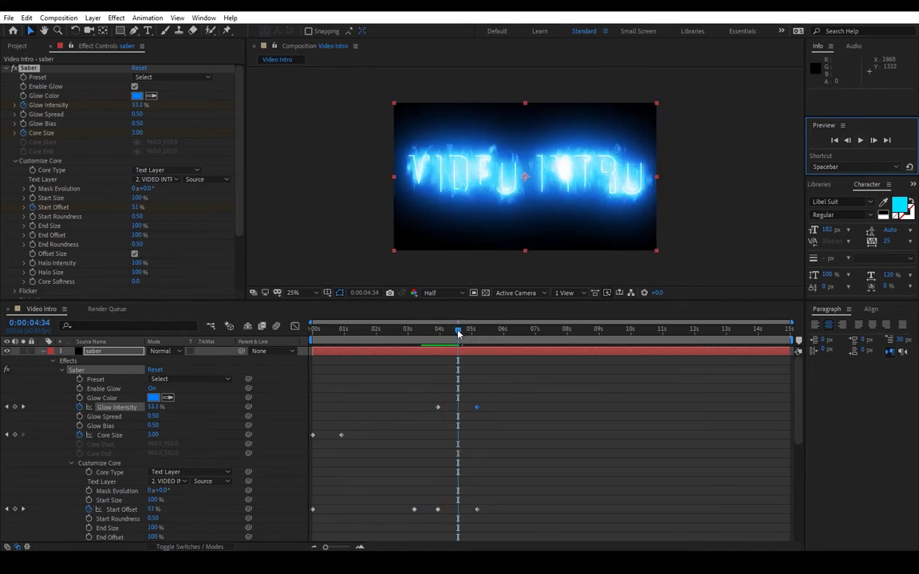
left_click_drag(458, 333, 469, 340)
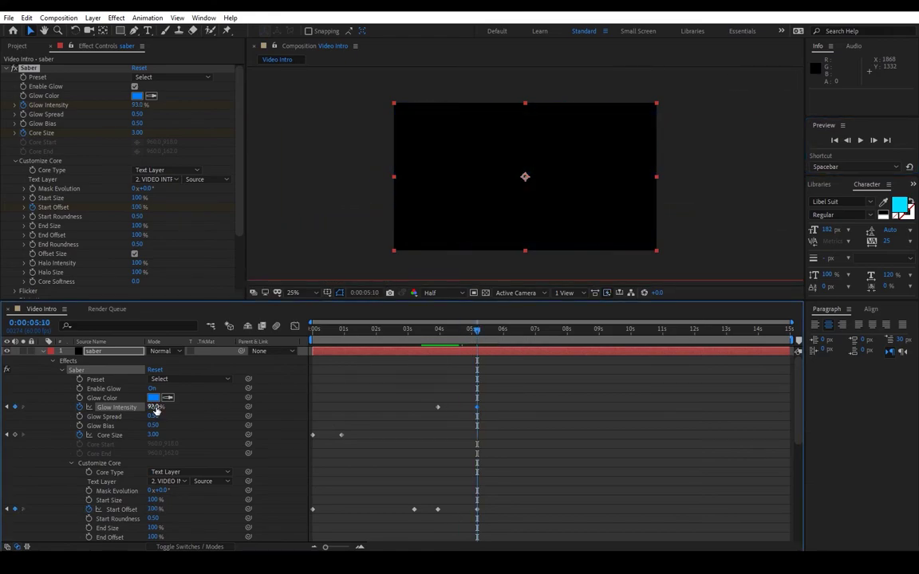
left_click(861, 140)
key("space")
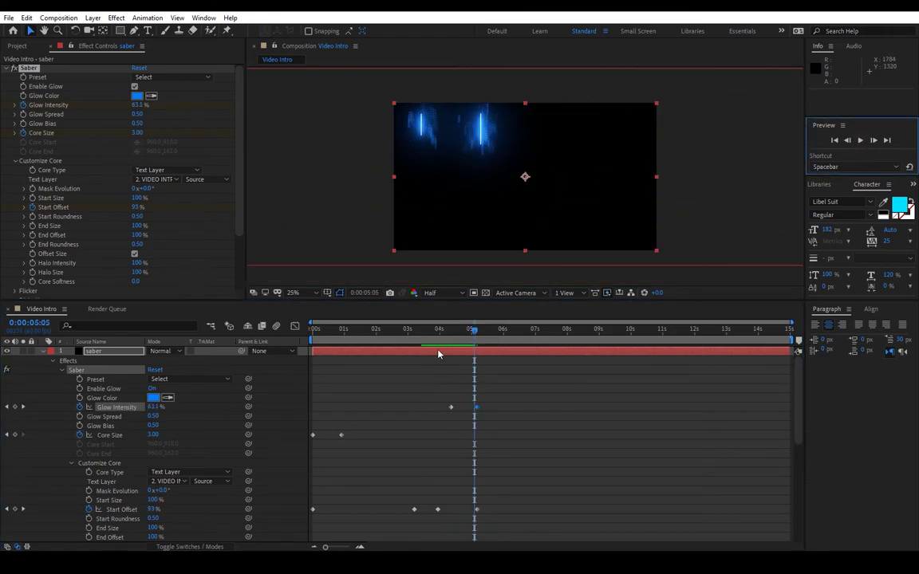
left_click(467, 332)
key("space")
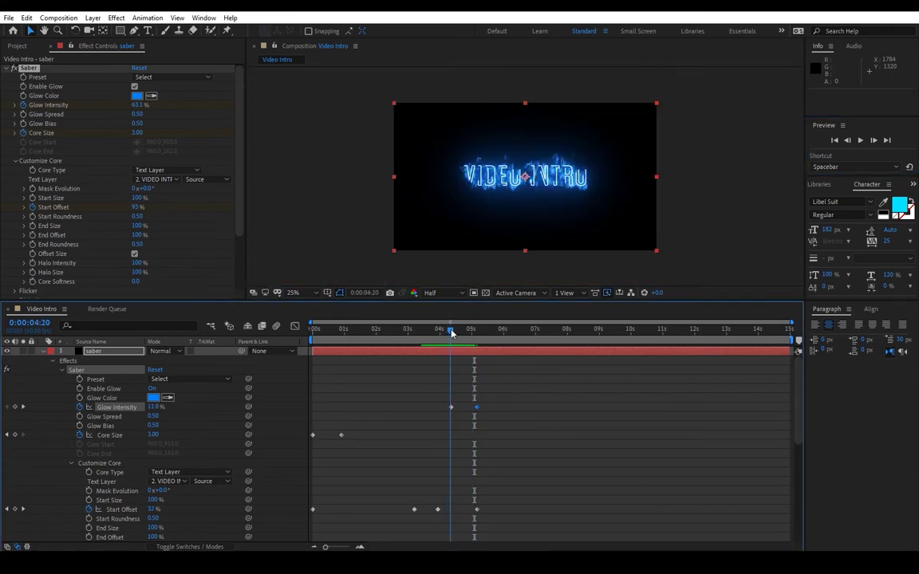
Collapse Customize Core and Render Settings, re-expand Customize Core, and go to about 3:07.
left_click_drag(467, 336, 378, 350)
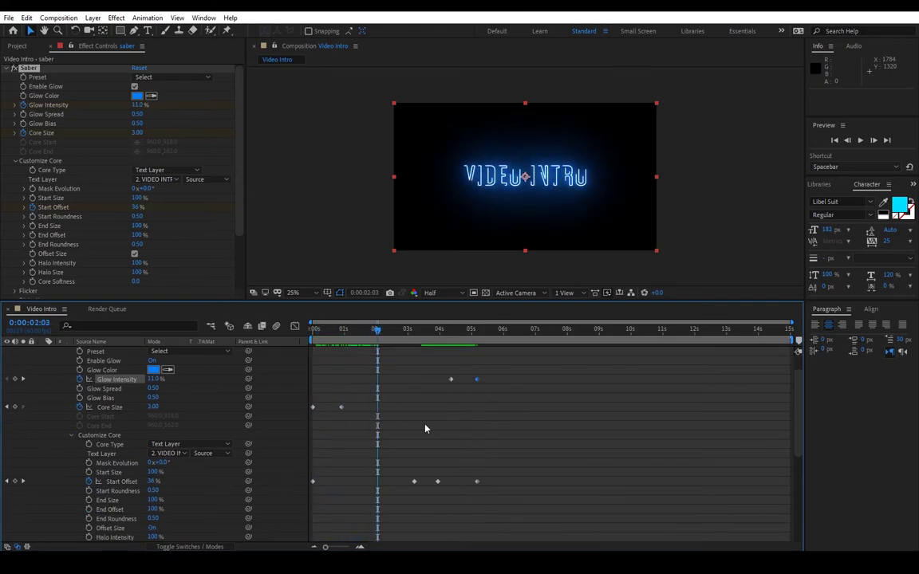
scroll(413, 391, "down", 10)
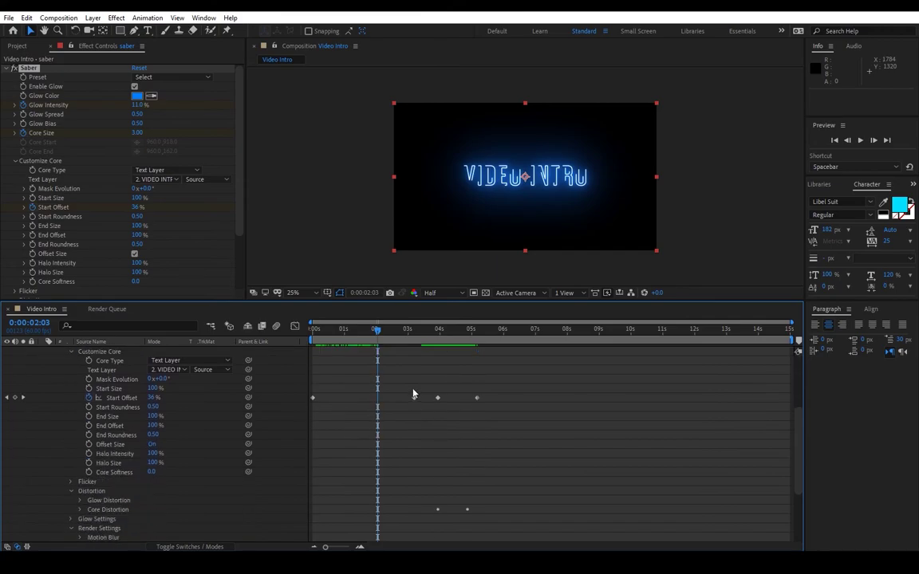
scroll(404, 392, "up", 12)
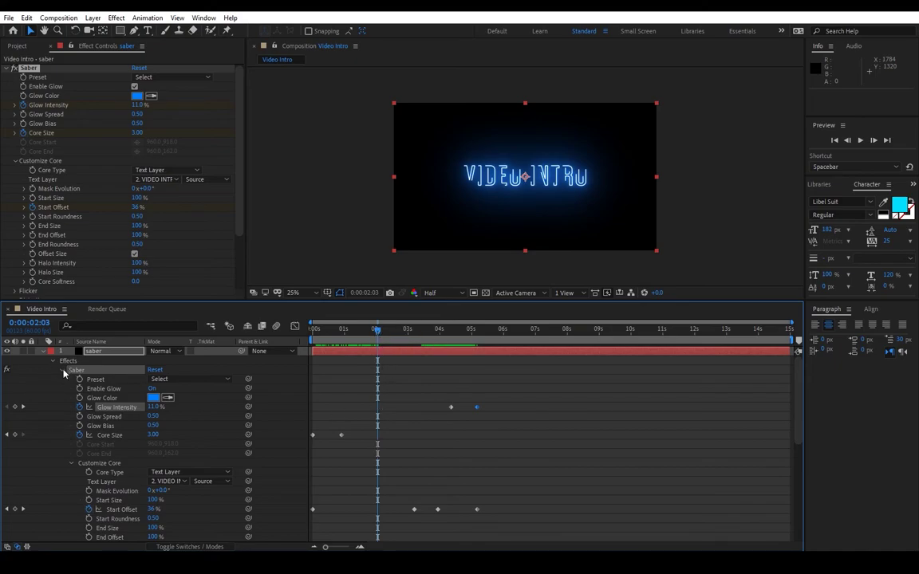
scroll(64, 395, "down", 3)
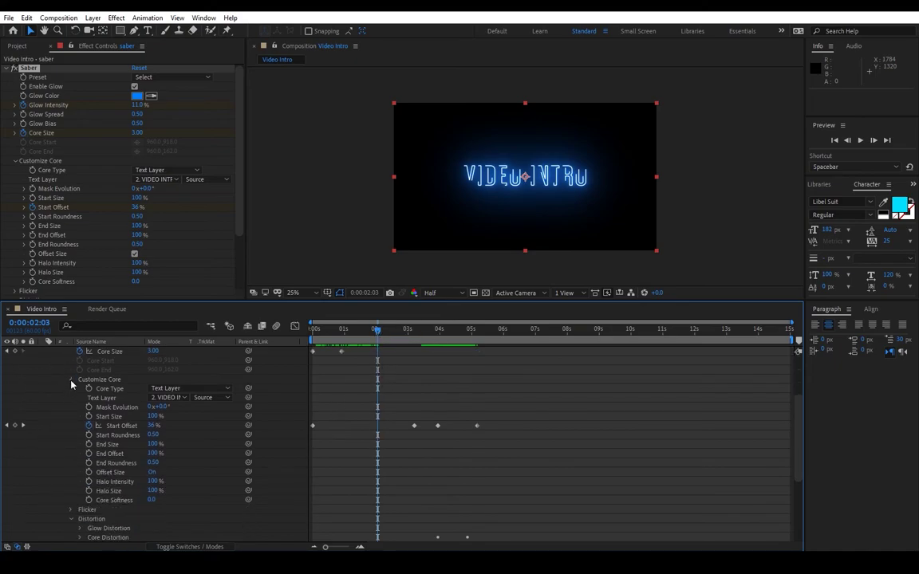
left_click(71, 380)
left_click(71, 436)
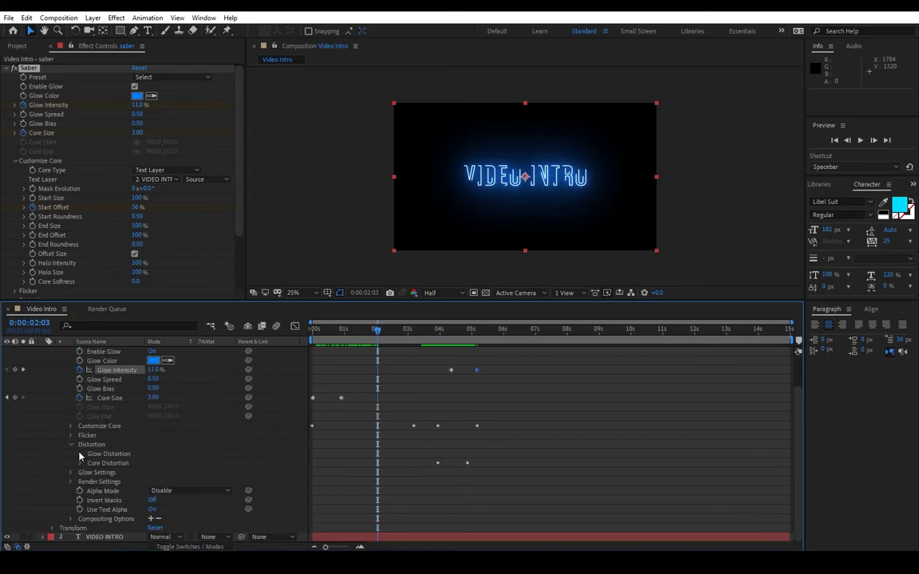
mouse_move(379, 333)
left_mouse_down()
mouse_move(367, 330)
mouse_move(415, 330)
mouse_move(317, 351)
mouse_move(416, 374)
left_mouse_up()
left_click(71, 426)
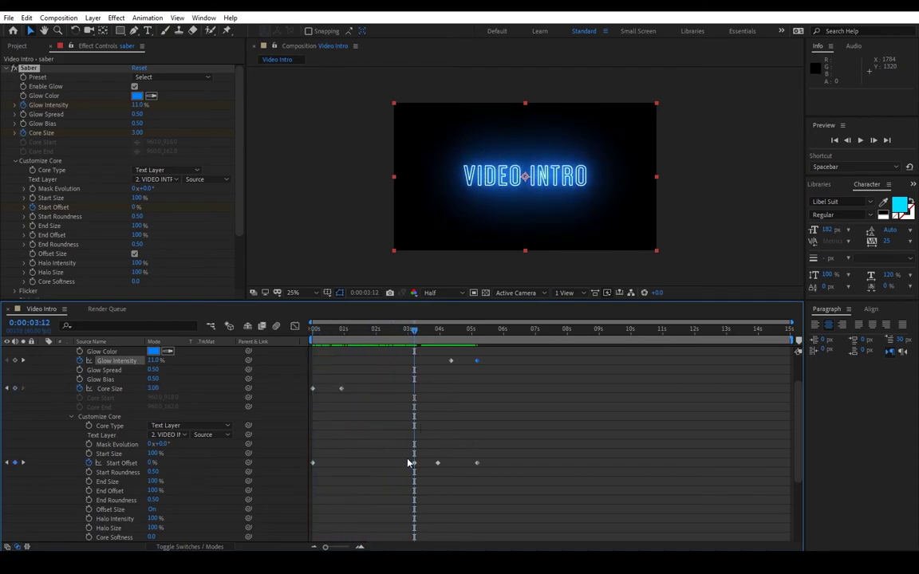
scroll(384, 434, "up", 3)
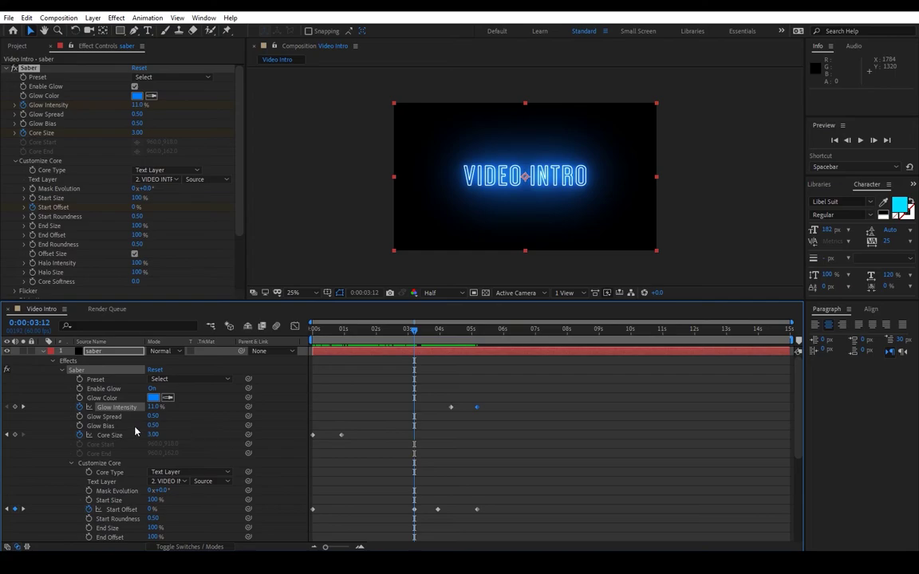
scroll(375, 437, "down", 7)
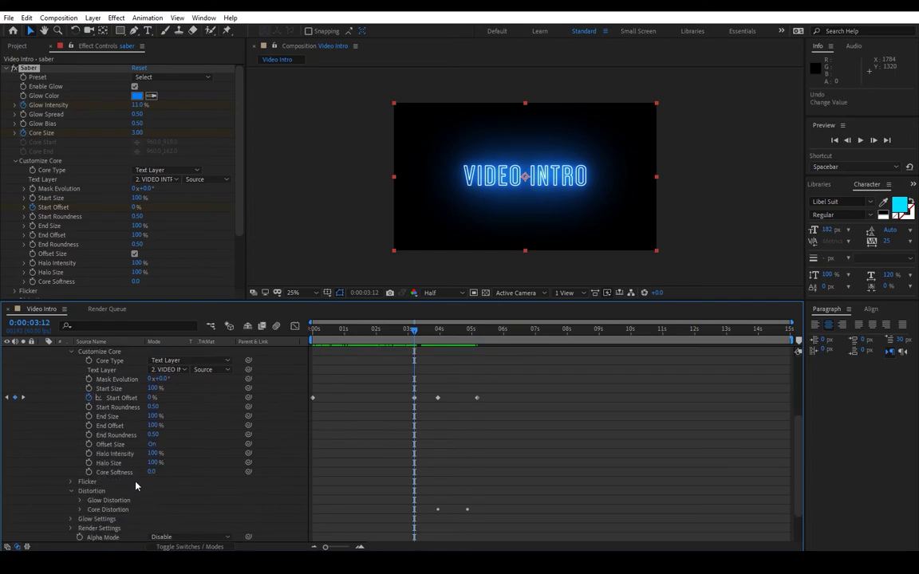
Keyframe Core Softness at 0.0 at 3:12 and 13.5 at the start, then preview.
left_click(89, 472)
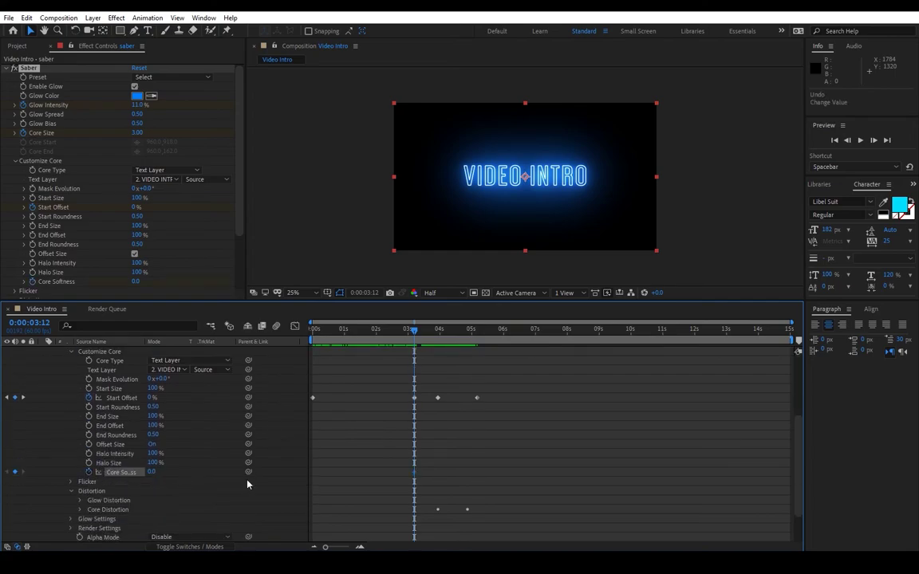
left_click(415, 474)
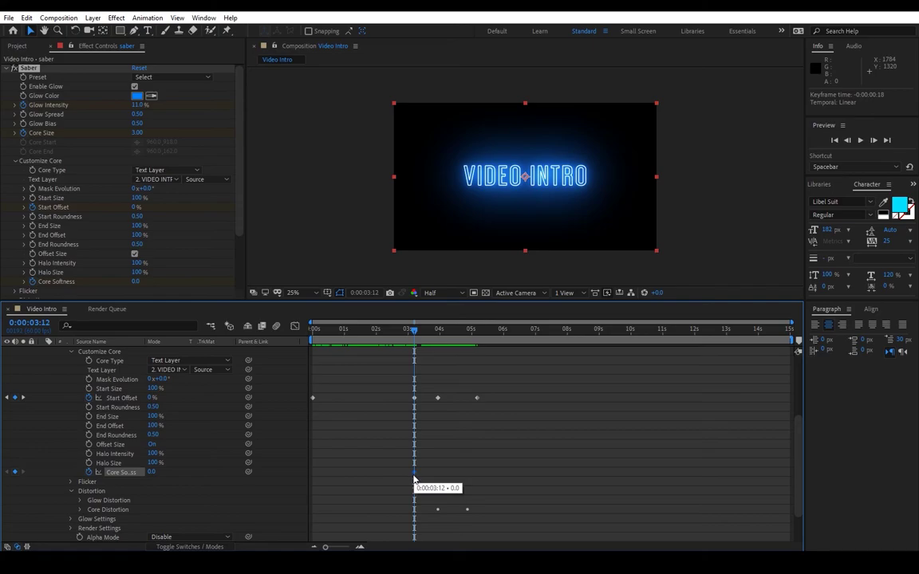
left_click_drag(363, 329, 313, 342)
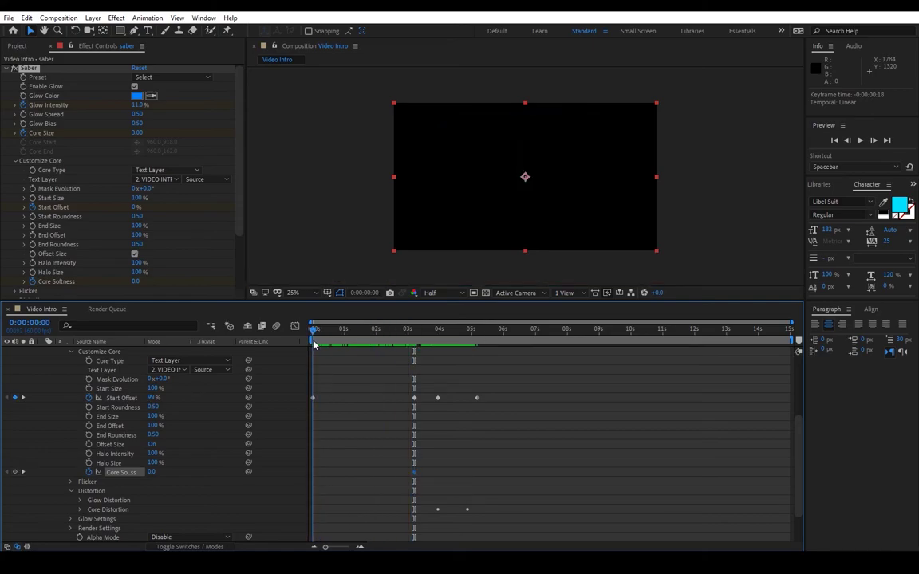
left_click_drag(150, 472, 160, 473)
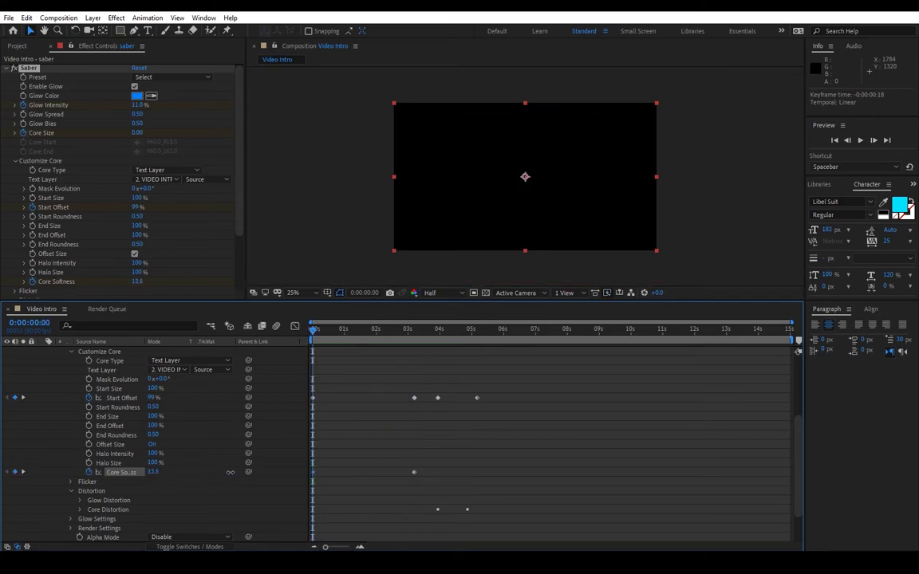
key("space")
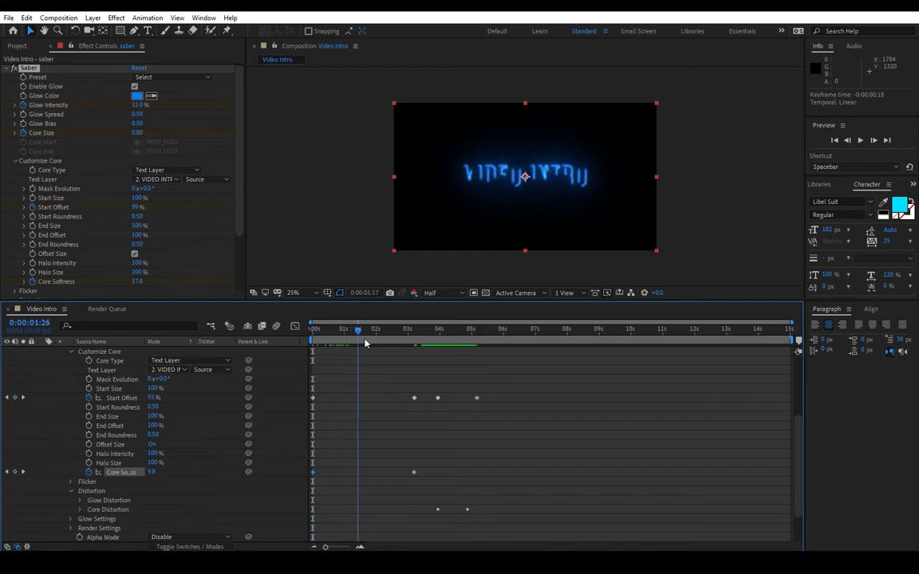
key("space")
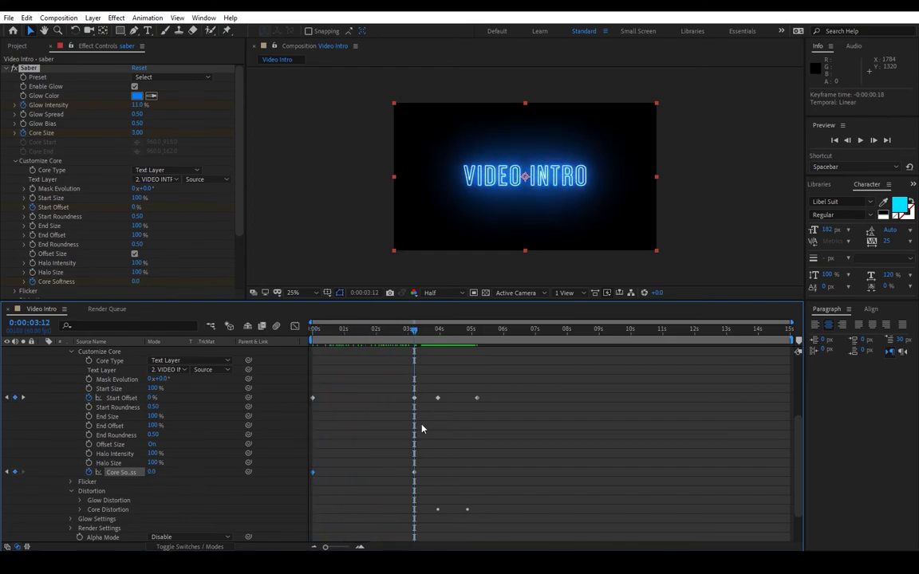
scroll(422, 428, "up", 1)
Try a Glow Bias of 1.25, then undo the change.
scroll(247, 442, "up", 3)
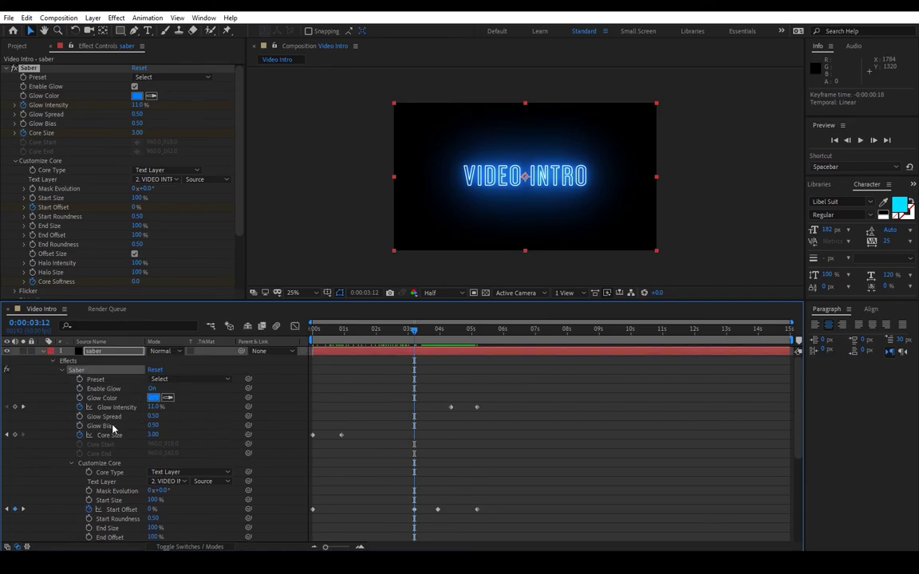
left_click_drag(154, 428, 196, 426)
key("ctrl+z")
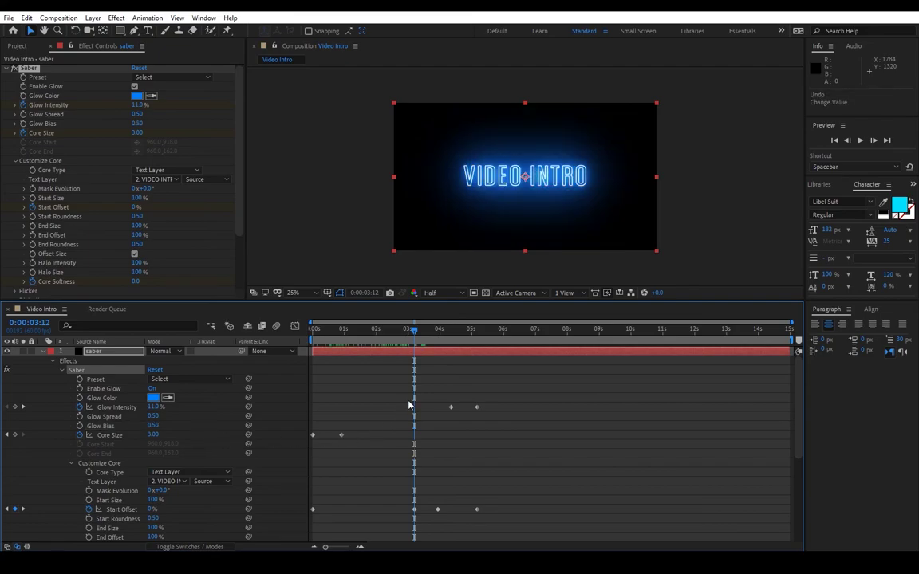
scroll(403, 424, "down", 2)
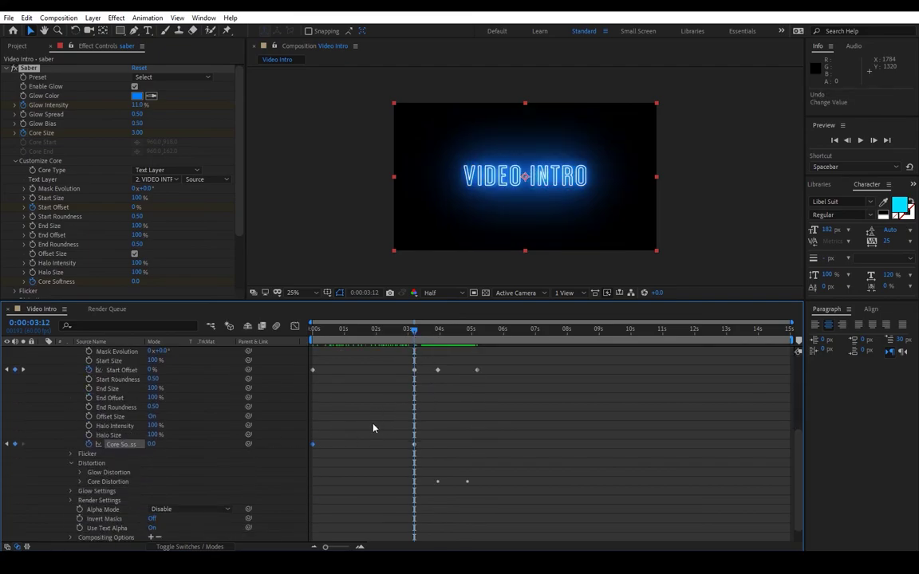
scroll(140, 417, "up", 4)
Keyframe Glow Bias rising from 0.50 to 1.16 at 3:12 and back to 0.50 at 3:35.
left_click(79, 398)
mouse_move(414, 397)
left_mouse_down()
mouse_move(378, 398)
mouse_move(400, 405)
left_mouse_up()
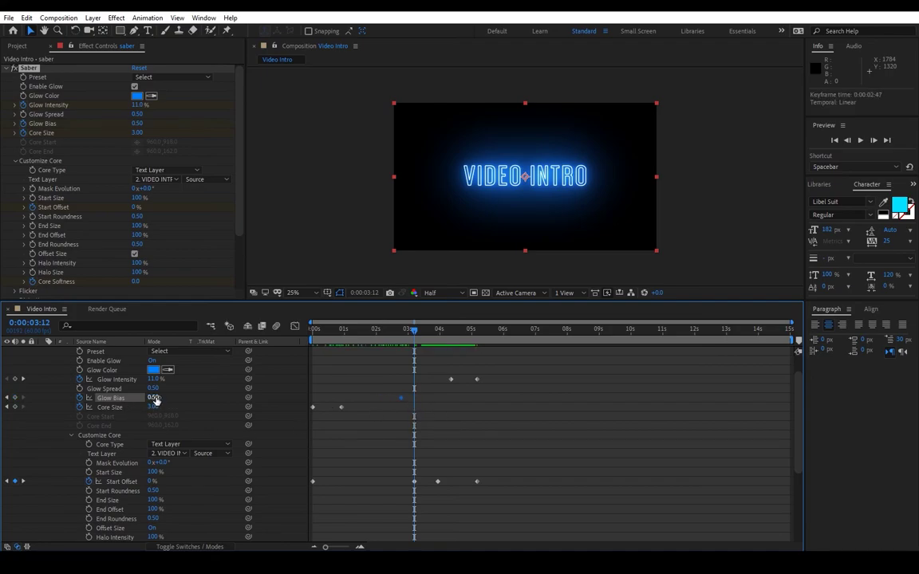
left_click_drag(153, 397, 206, 399)
left_click_drag(412, 335, 426, 335)
left_click(401, 397)
key("ctrl+c")
key("ctrl+v")
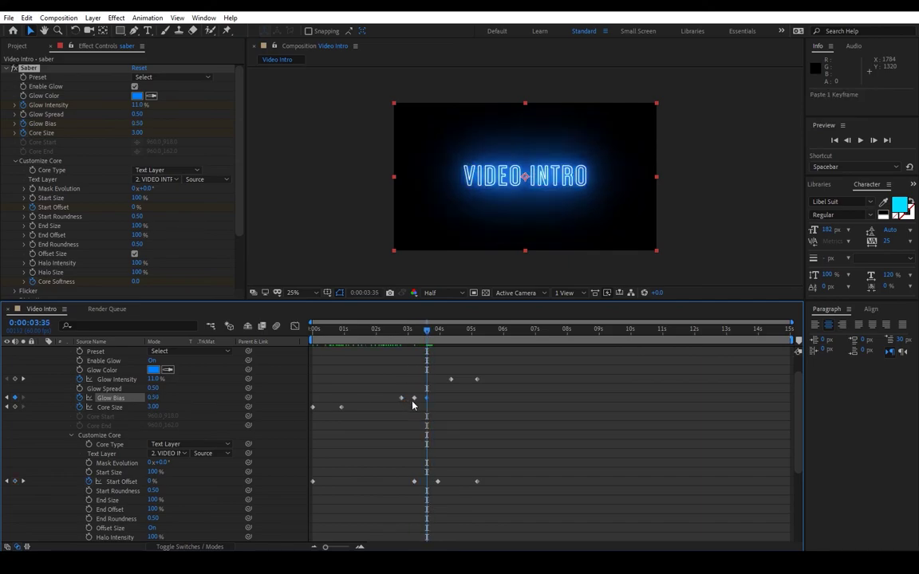
left_click(427, 333)
left_click_drag(427, 335, 399, 335)
Select the Glow Bias keyframes near 3 seconds, paste them at 1:47, then undo that paste.
key("Caps_Lock")
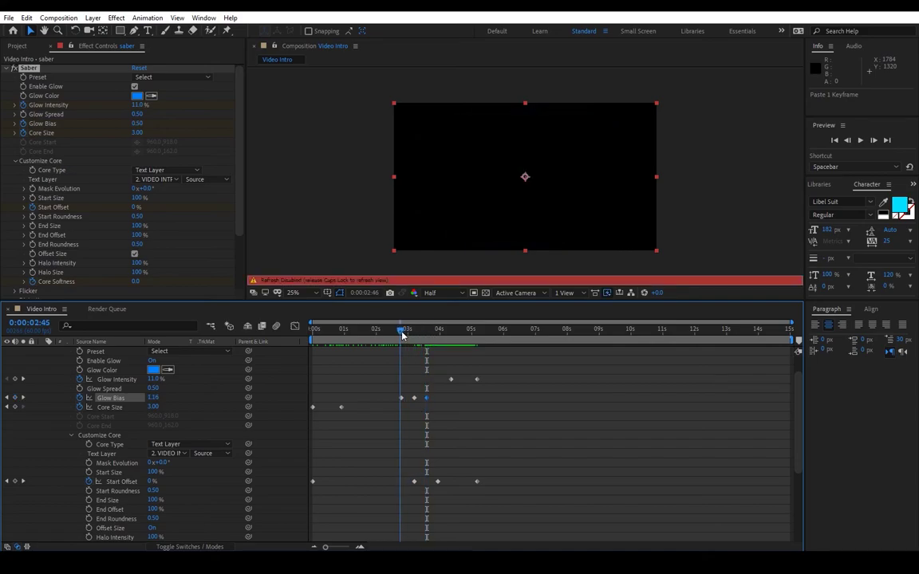
key("Caps_Lock")
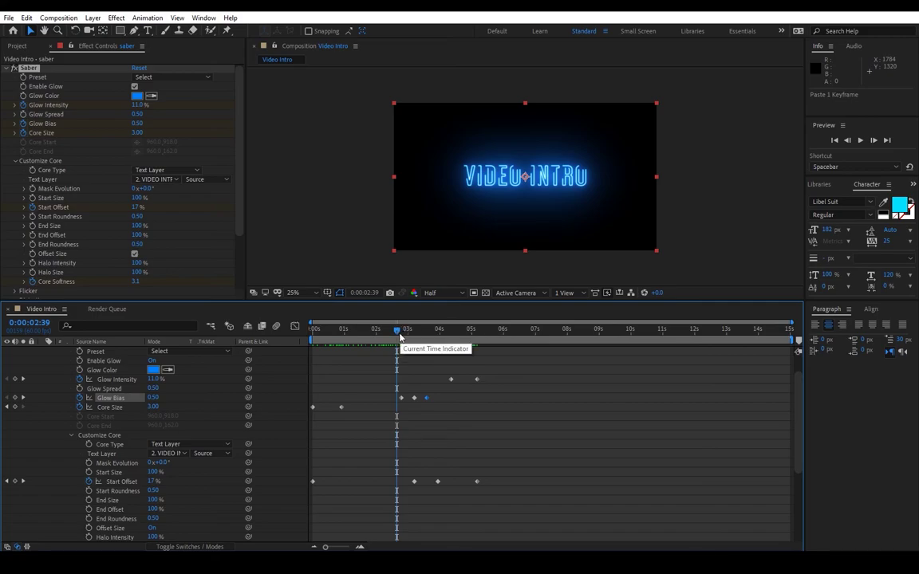
left_click_drag(390, 391, 406, 405)
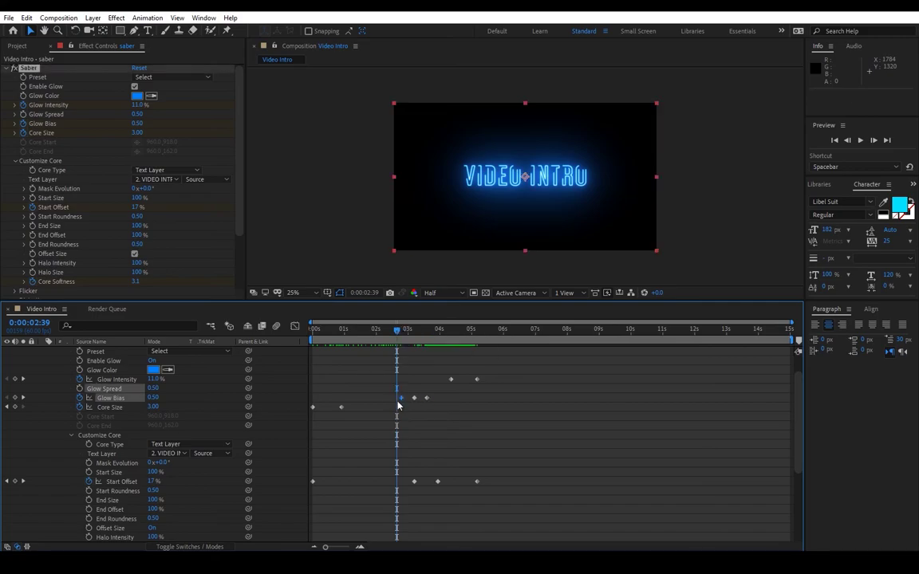
left_click_drag(396, 329, 369, 335)
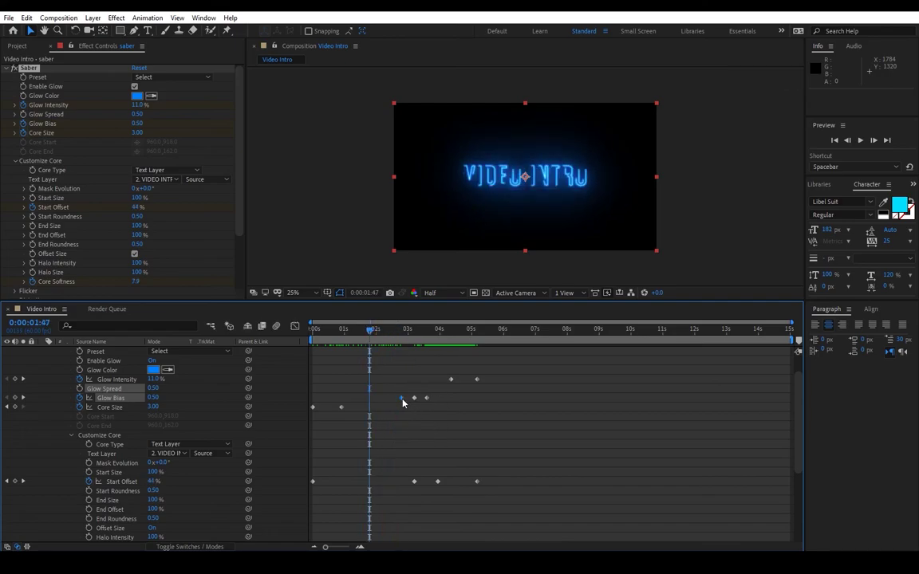
mouse_move(402, 404)
key("ctrl+v")
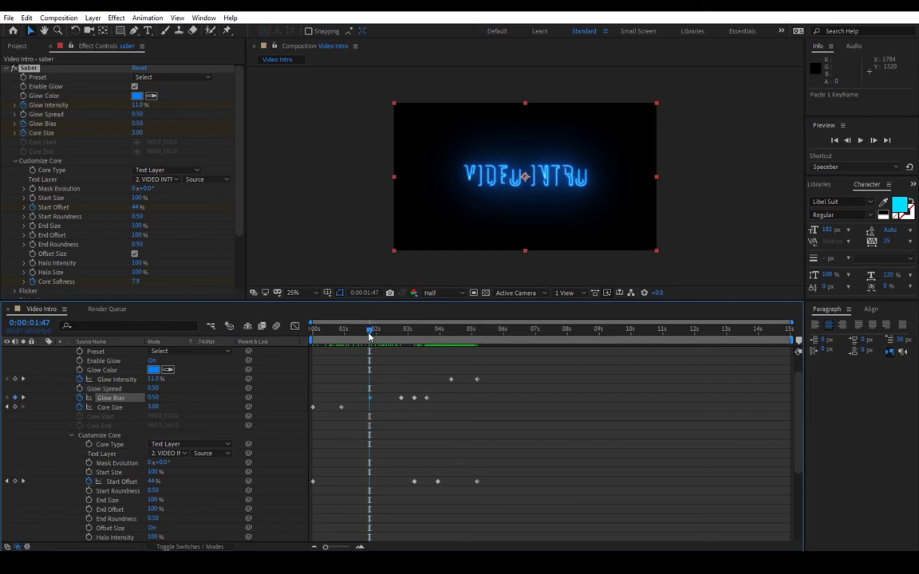
left_click_drag(371, 330, 384, 335)
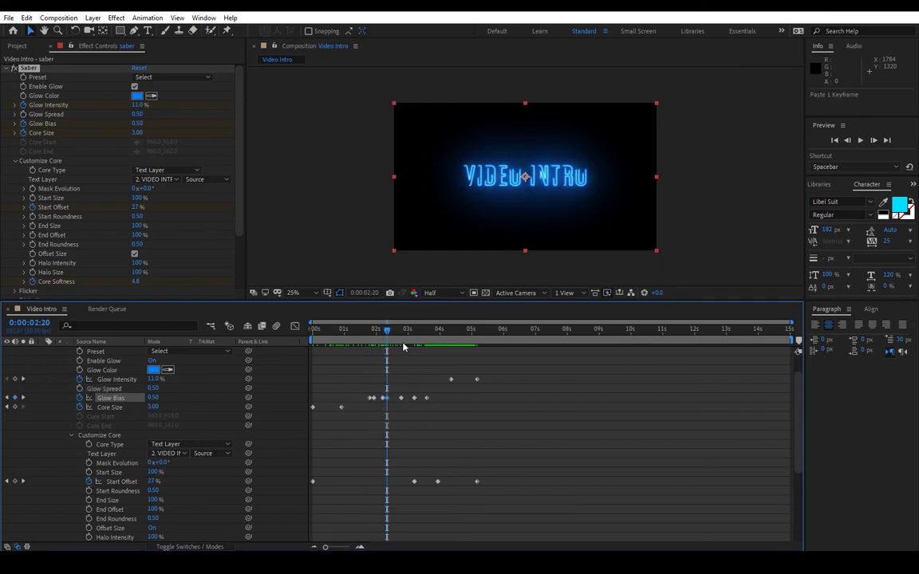
key("ctrl+z")
key("ctrl+z")
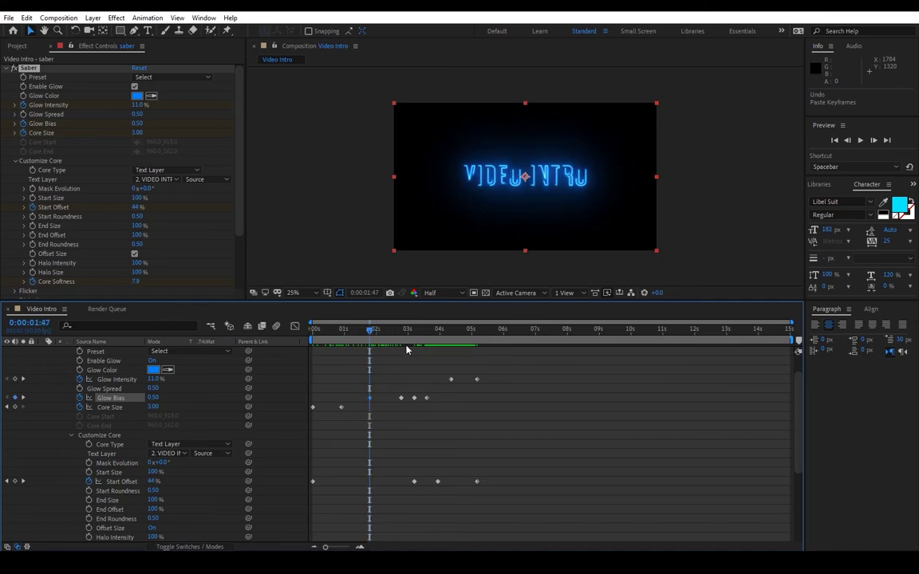
Preview from 1:49, then play the whole intro from the first frame.
left_click(370, 334)
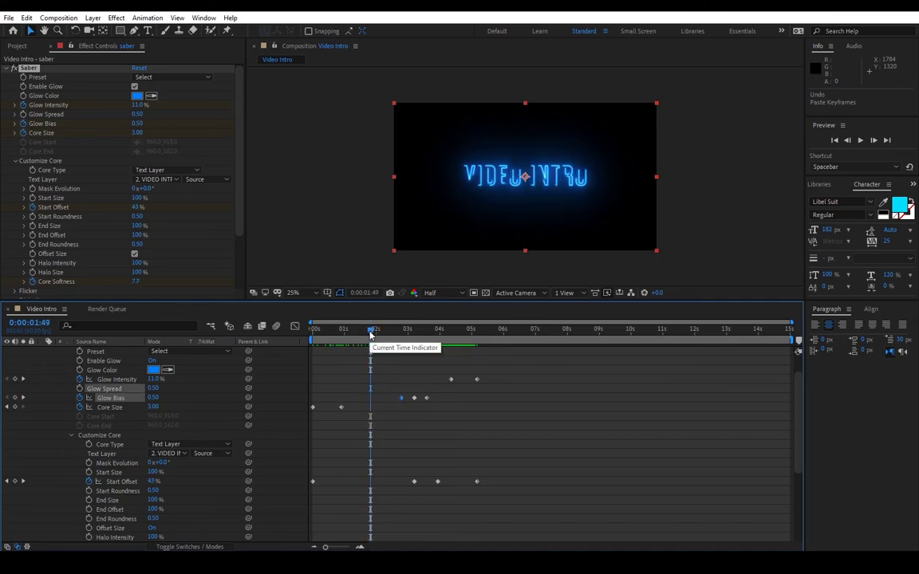
key("space")
left_click(834, 140)
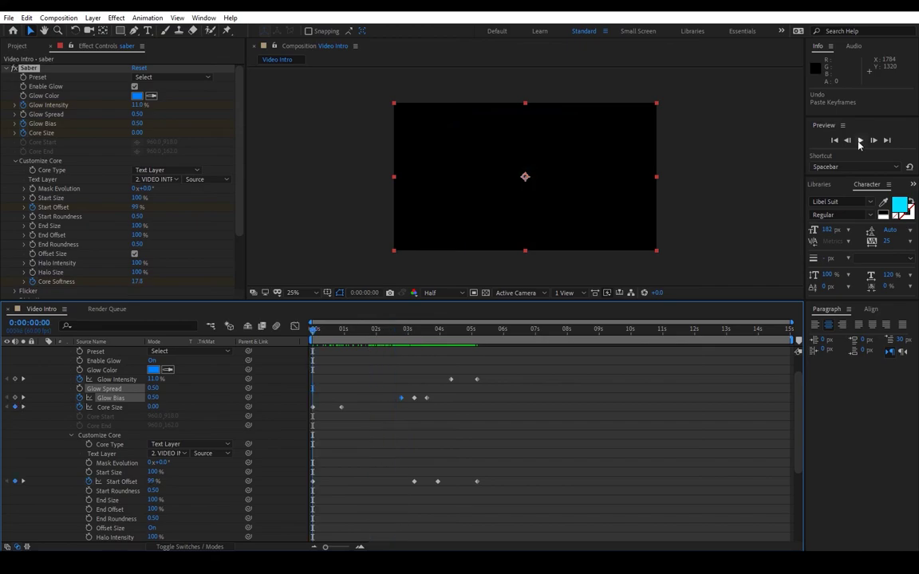
left_click(860, 141)
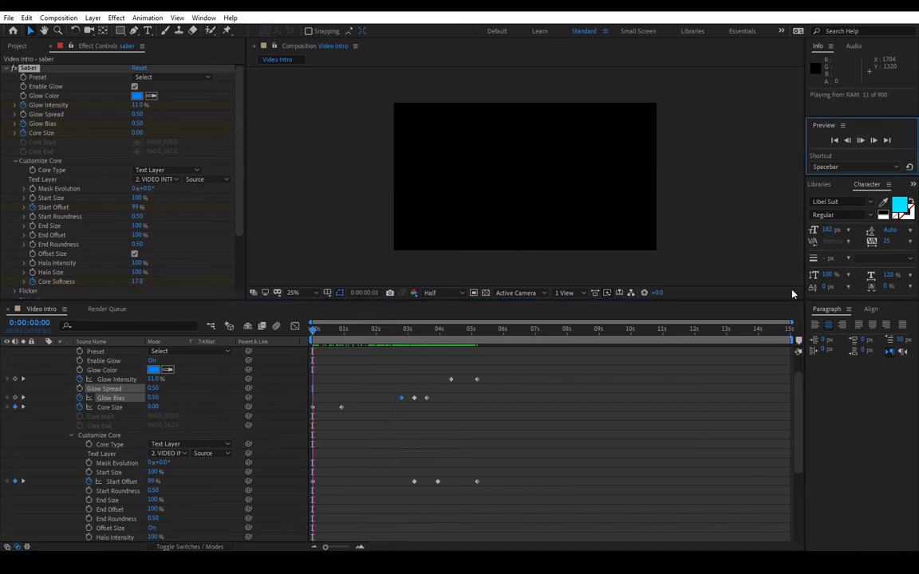